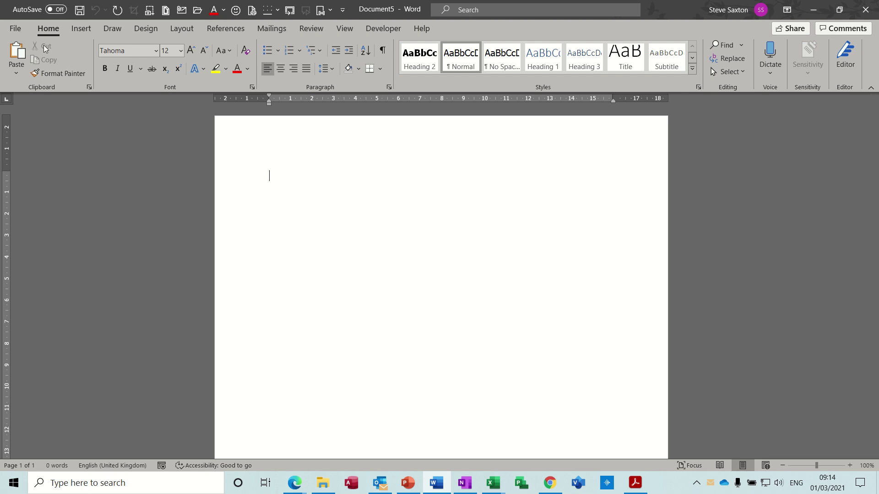
# Create a document from the personal Training template in the Training subfolder of the ITs Easy templates folder
pyautogui.click(17, 31)
pyautogui.click(38, 83)
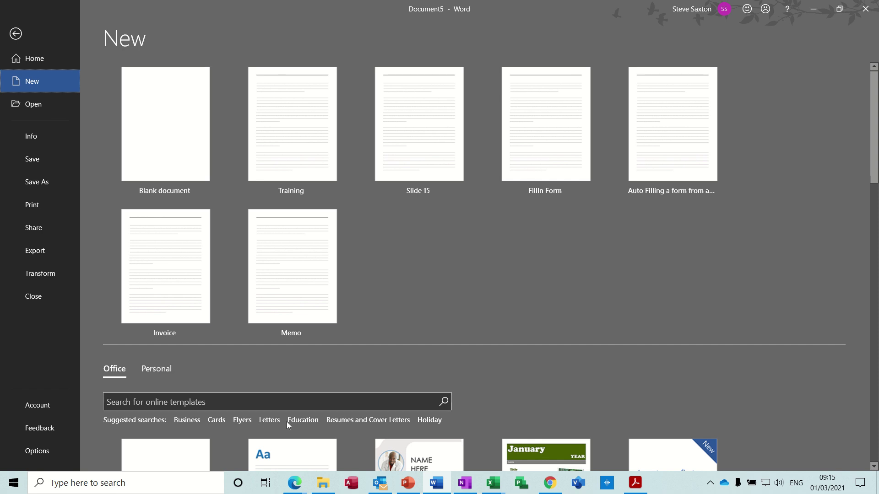
pyautogui.click(158, 372)
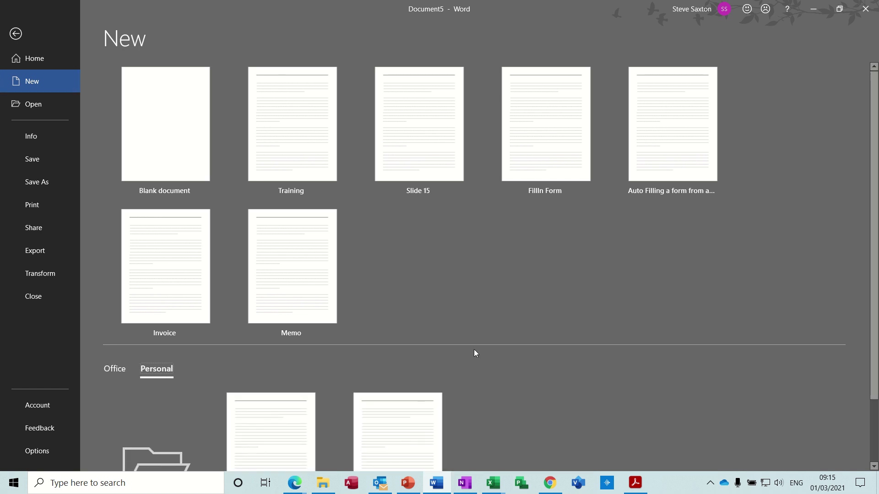
pyautogui.scroll(-3, 872, 257)
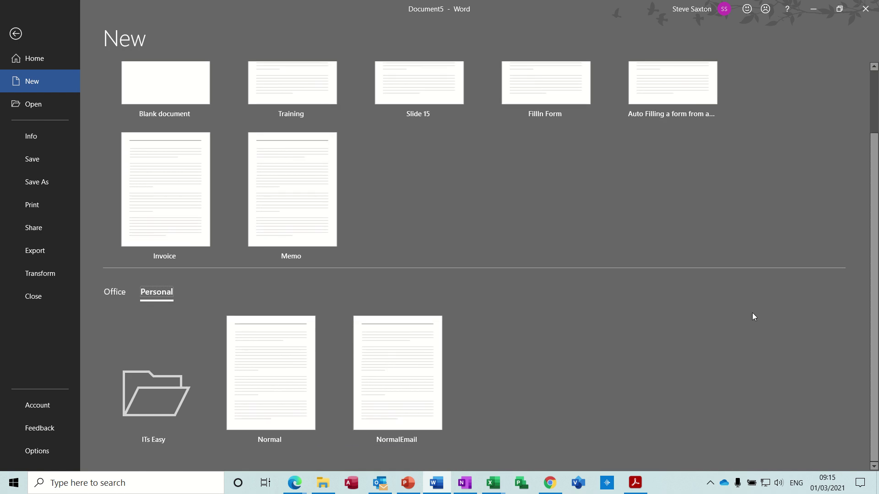
pyautogui.click(141, 408)
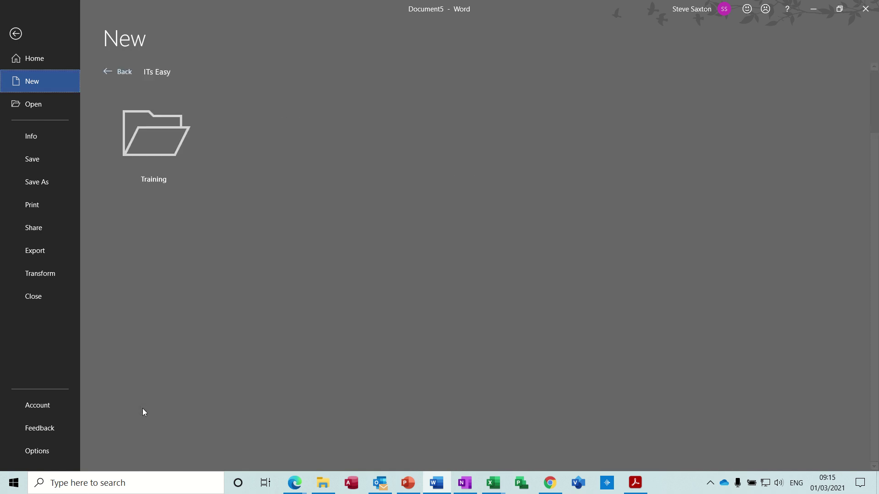
pyautogui.click(158, 160)
pyautogui.click(156, 154)
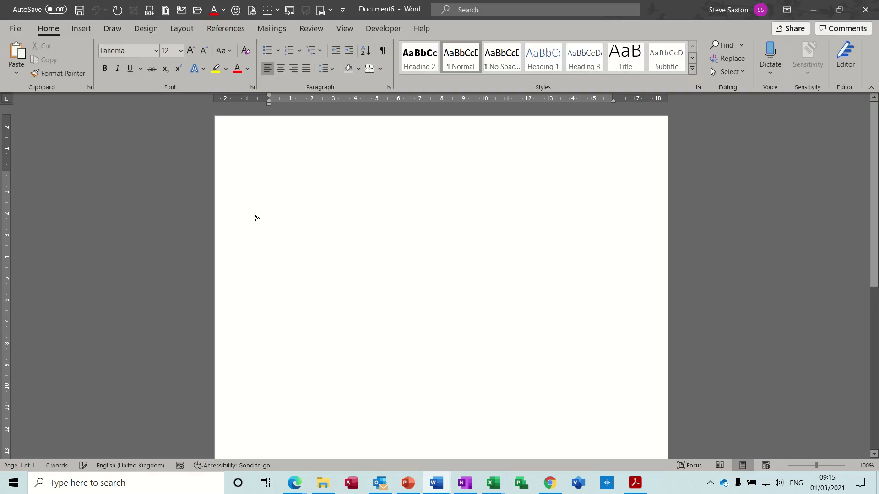
# Look through the personal templates stored in ITs Easy > Training, and return to the document
pyautogui.click(16, 28)
pyautogui.click(37, 86)
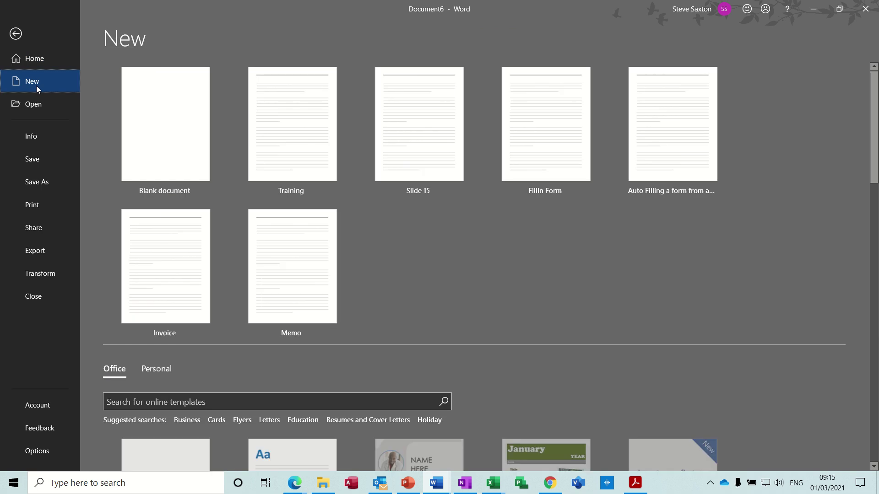
pyautogui.click(157, 369)
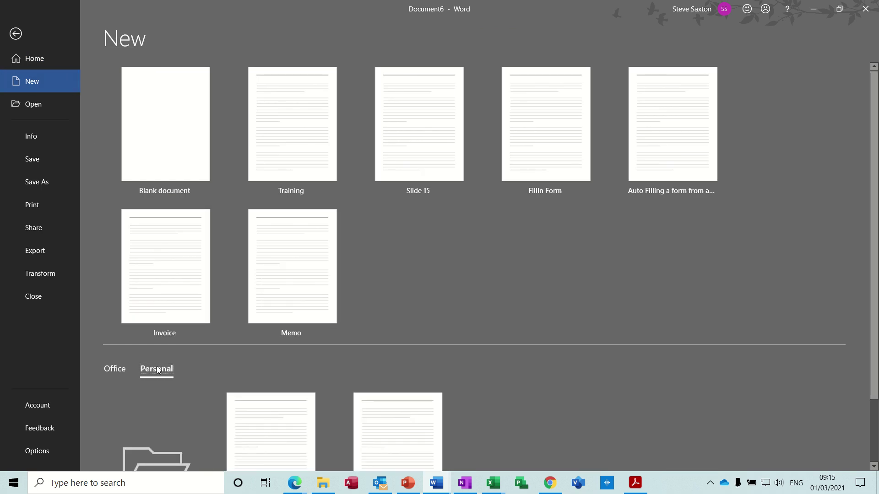
pyautogui.click(164, 447)
pyautogui.click(165, 162)
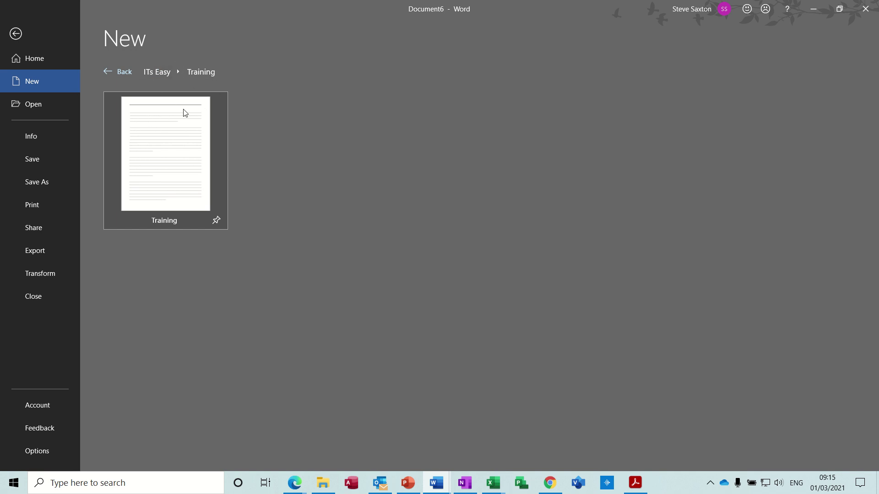
pyautogui.click(16, 34)
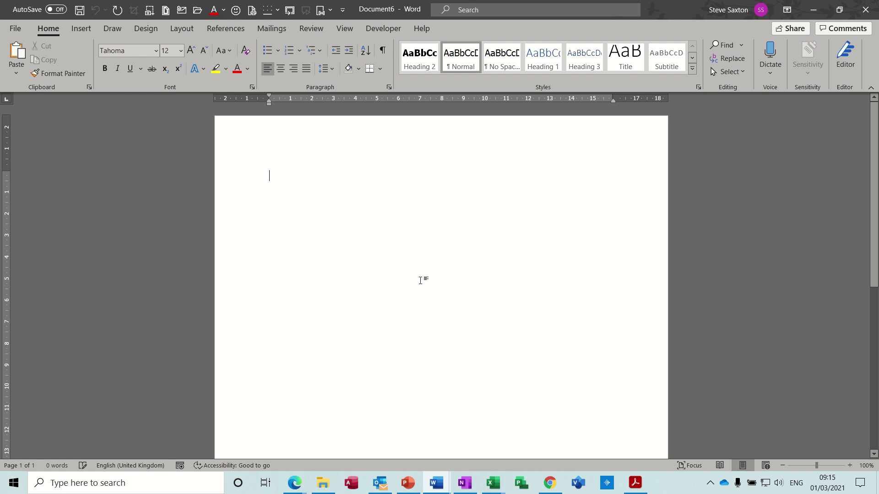
# Close both open blank documents and create a new blank document
pyautogui.hotkey('ctrl', 'w')
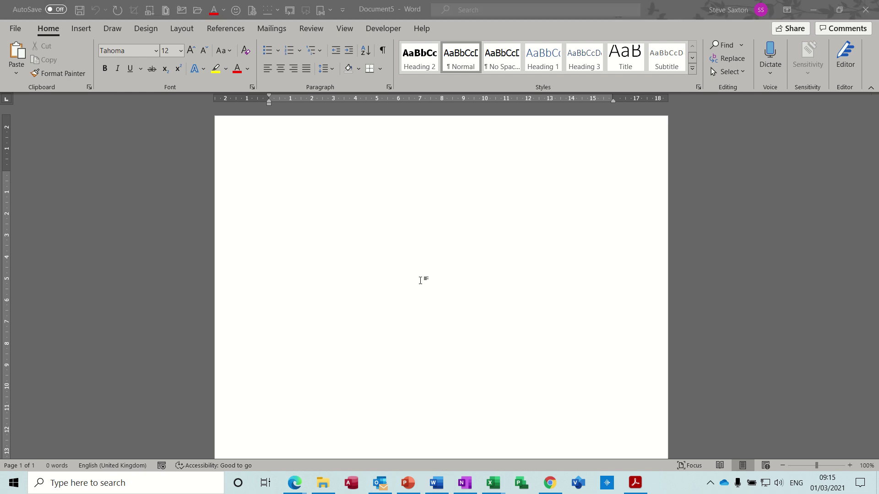
pyautogui.hotkey('ctrl', 'w')
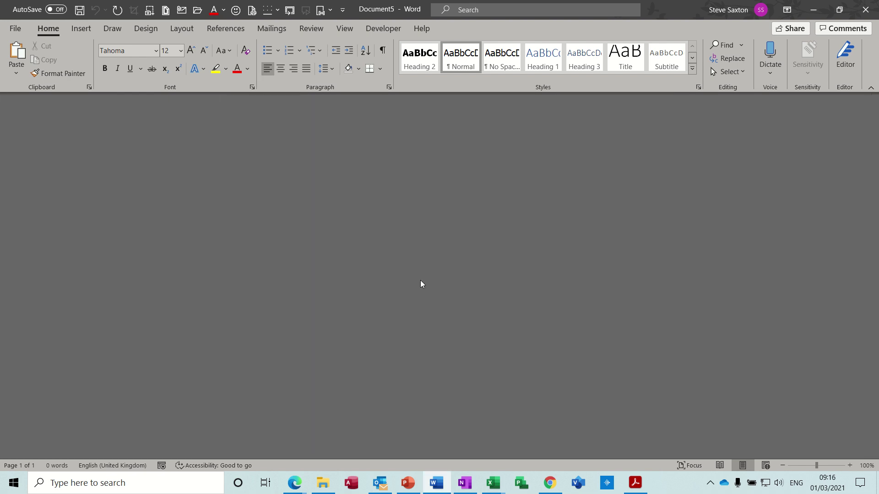
pyautogui.hotkey('ctrl', 'n')
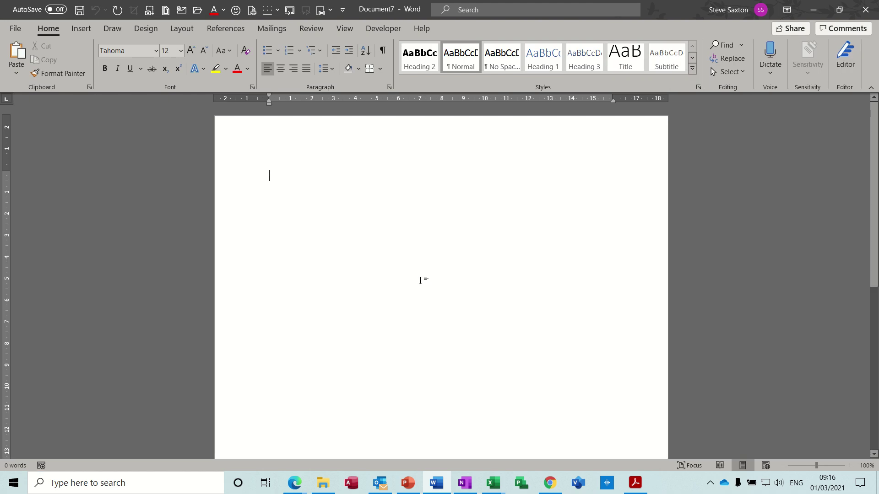
# Enter the title "Memo" in the document, with the label "To:" on the line below
pyautogui.write('Med')
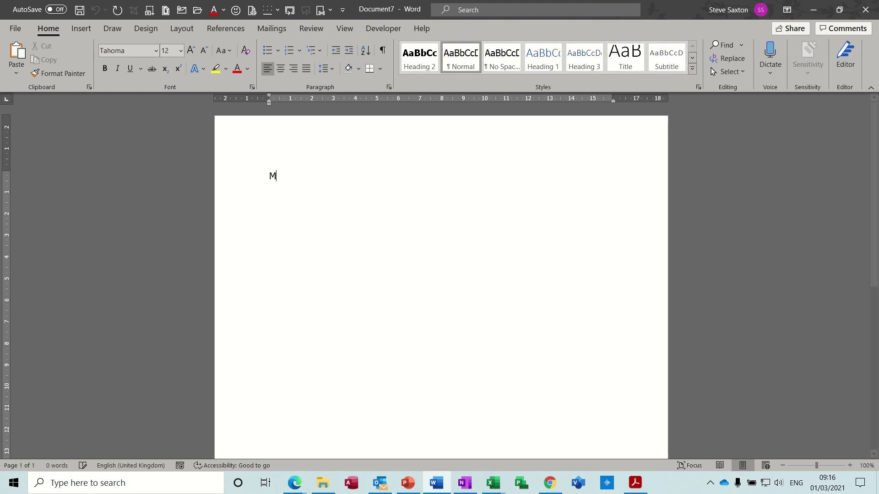
pyautogui.press('BackSpace')
pyautogui.write('mo')
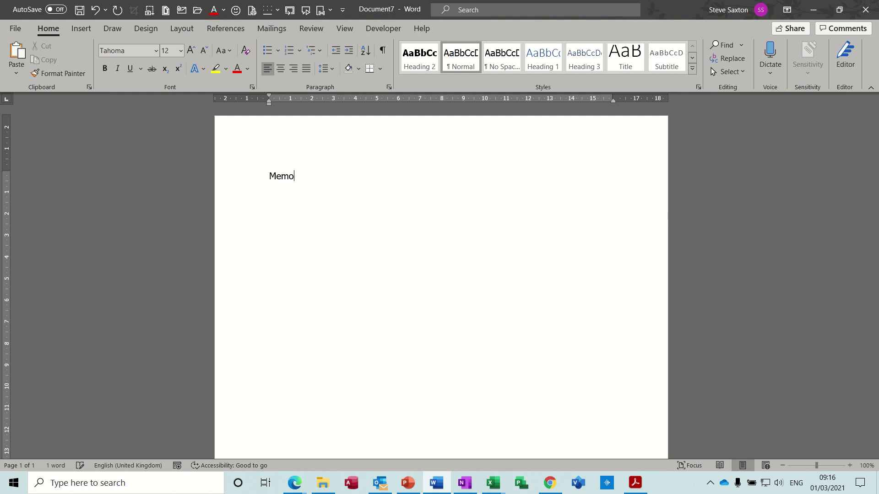
pyautogui.press('Return')
pyautogui.write('To:')
pyautogui.press('Return')
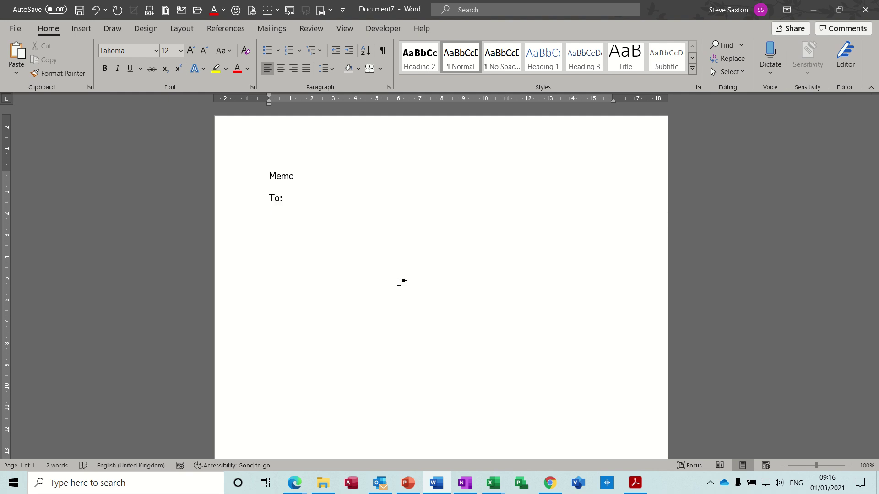
# Add the labels "From:", "Date:" and "Subject:" on separate lines below the "To:" line
pyautogui.write('From:')
pyautogui.press('Return')
pyautogui.write('Date:')
pyautogui.press('Return')
pyautogui.write('$u')
pyautogui.write('bject')
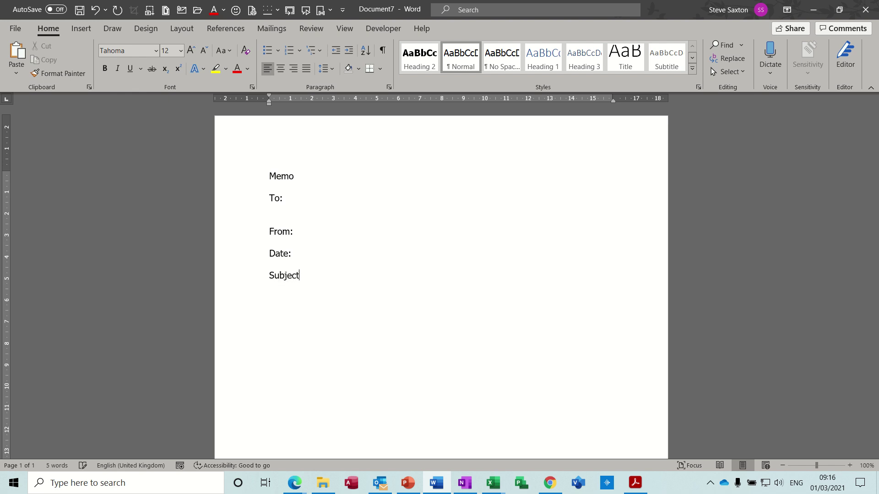
pyautogui.write(':')
pyautogui.press('Return')
# Insert an automatic horizontal line across the page below "Subject:", followed by an empty paragraph
pyautogui.write('---')
pyautogui.press('Return')
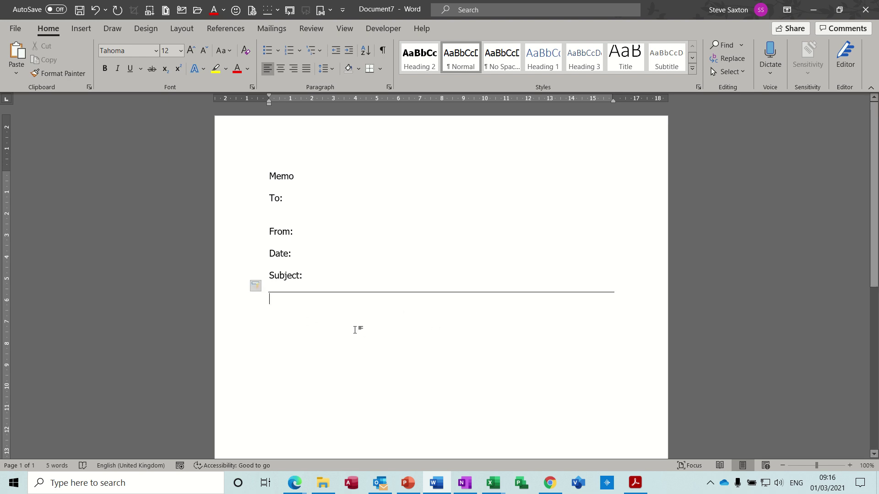
pyautogui.press('Return')
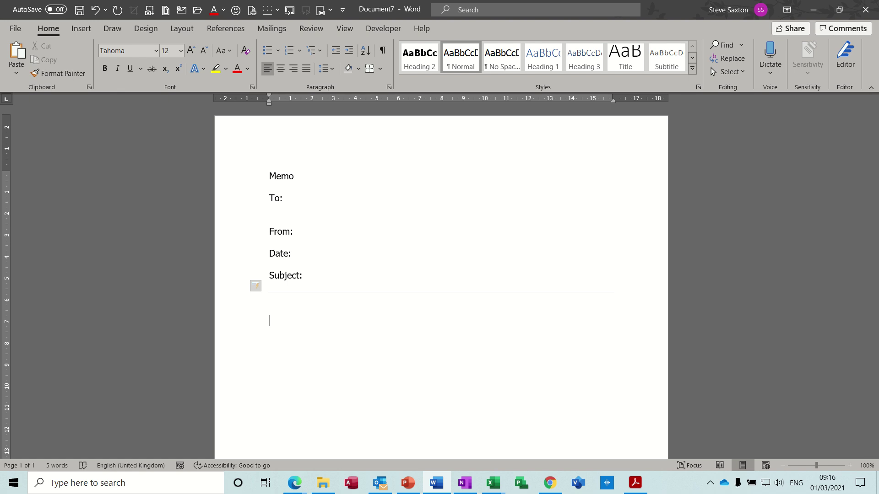
# Insert an automatically updating date after "Date:" in the "Monday, 01 March 2021" format
pyautogui.click(307, 257)
pyautogui.click(82, 29)
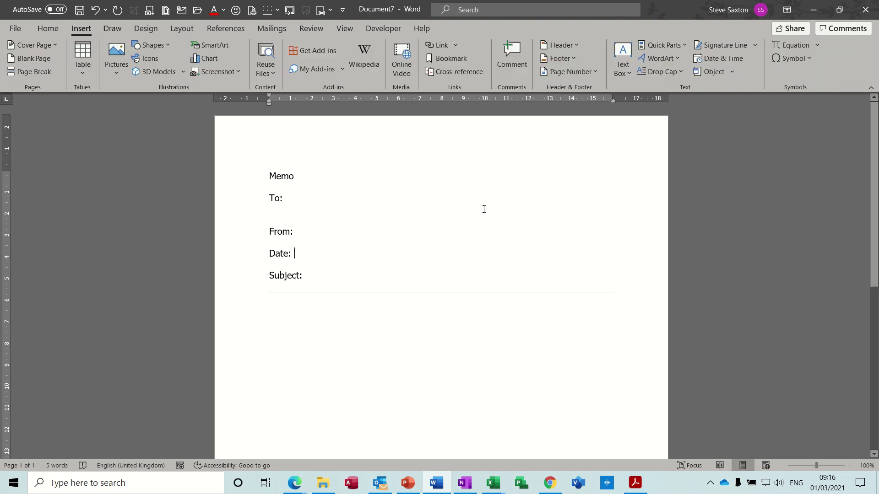
pyautogui.click(732, 59)
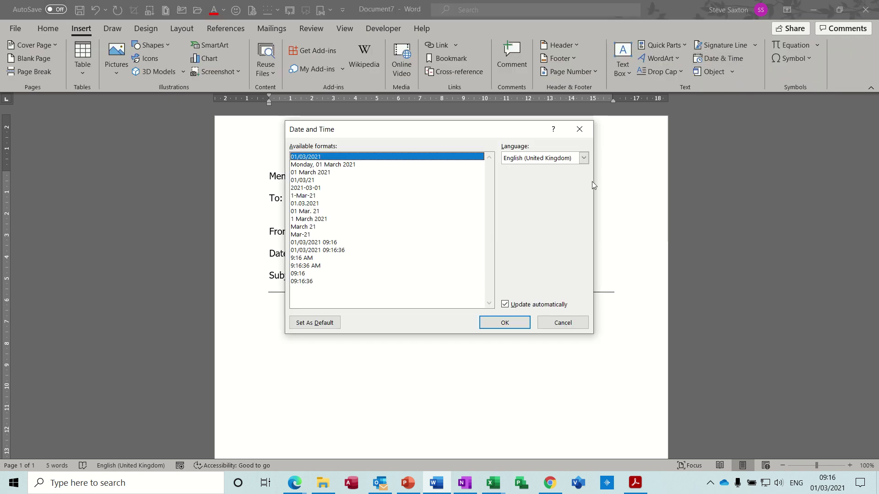
pyautogui.click(349, 166)
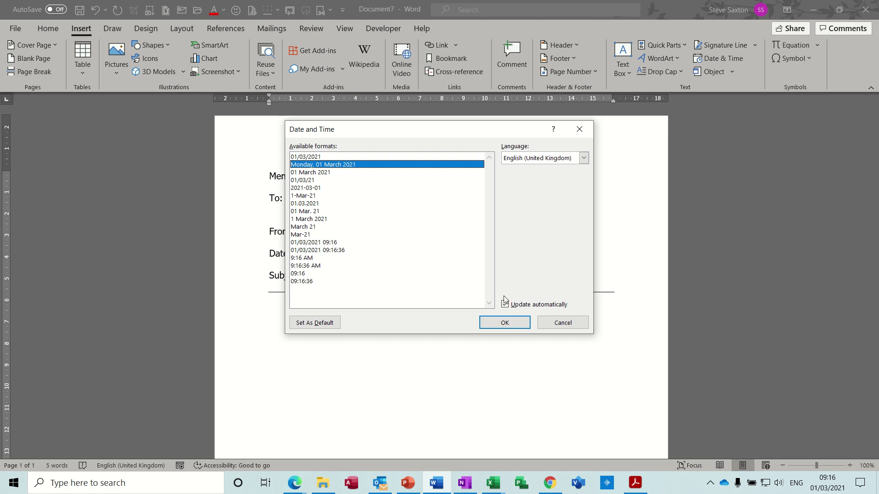
pyautogui.click(497, 326)
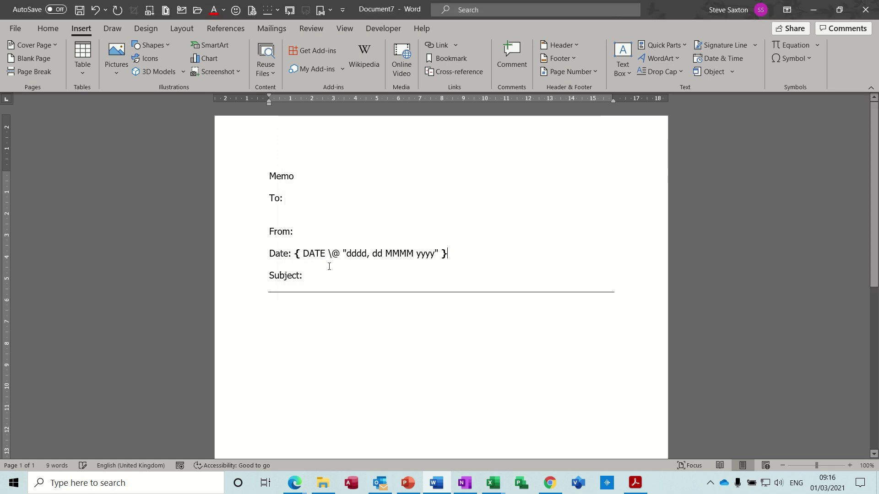
# Switch the date field's display from its field code to the formatted date, and return to the paragraph below the line
pyautogui.click(348, 252)
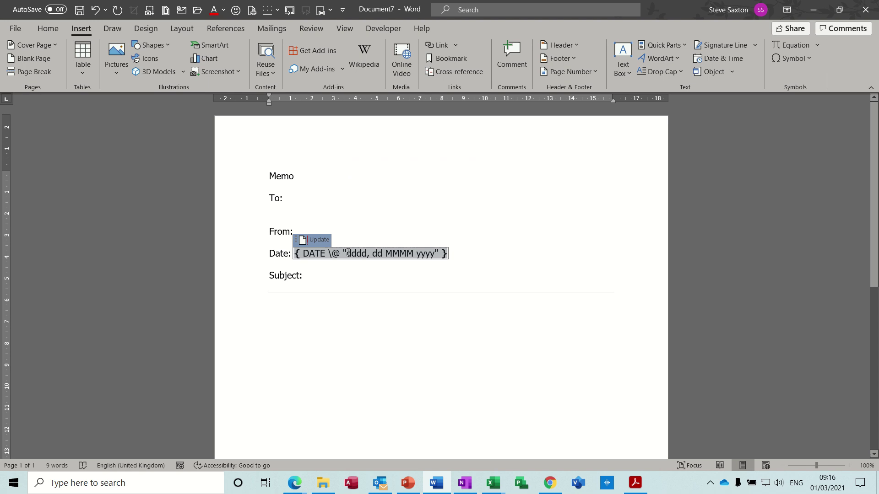
pyautogui.moveTo(318, 254); pyautogui.dragTo(467, 262)
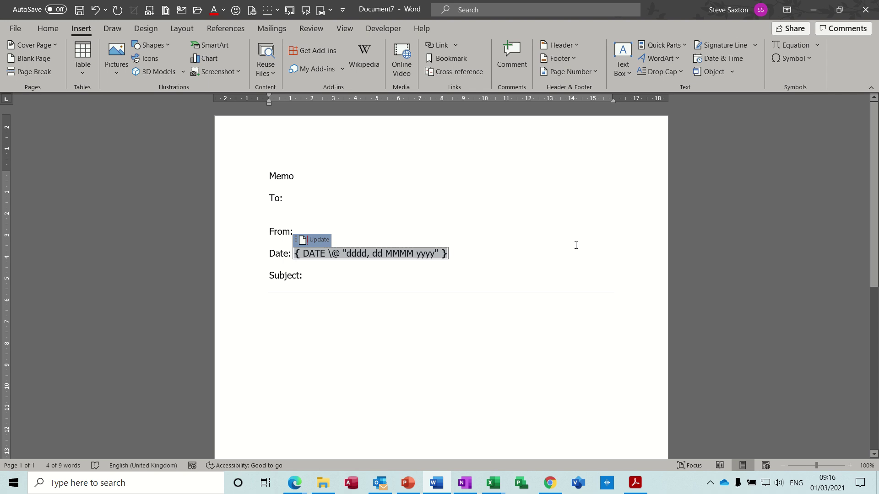
pyautogui.hotkey('alt', 'F9')
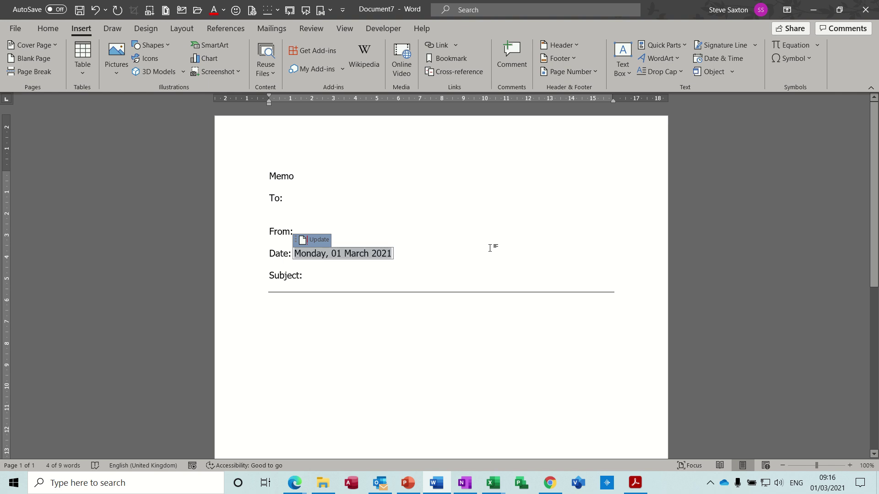
pyautogui.click(342, 327)
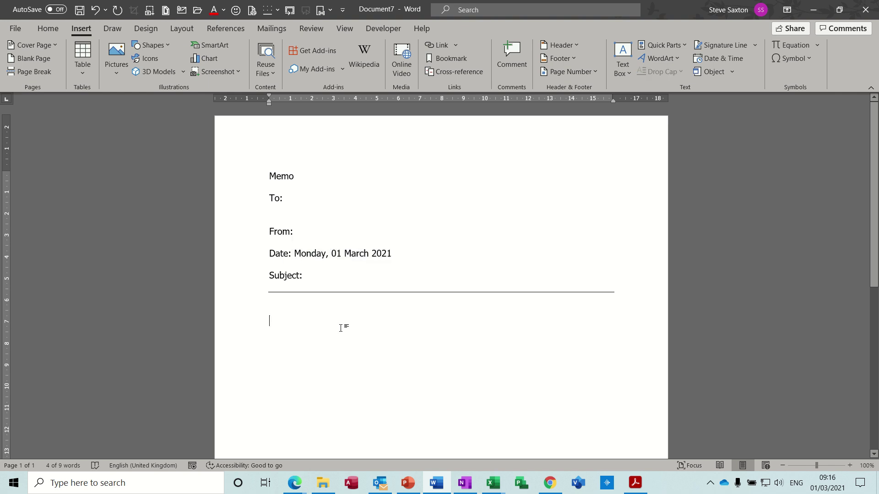
# Center the "Memo" title and make it bold
pyautogui.click(242, 178)
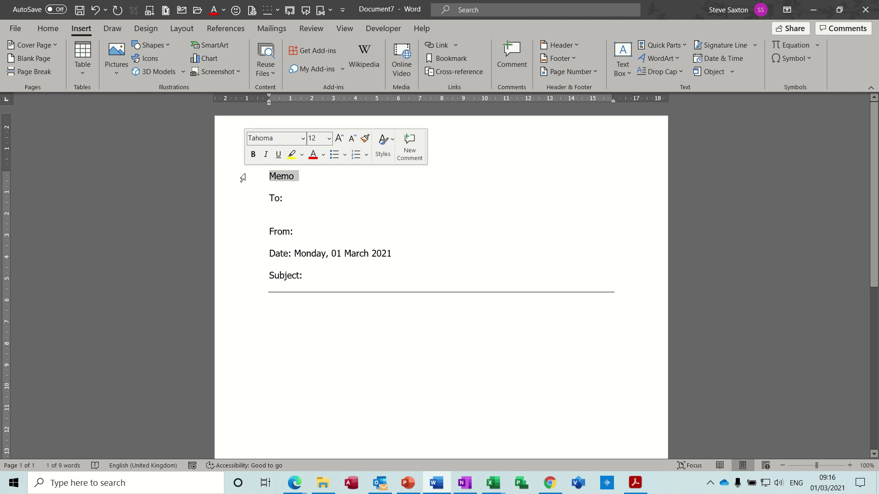
pyautogui.hotkey('ctrl', 'e')
pyautogui.hotkey('ctrl', 'b')
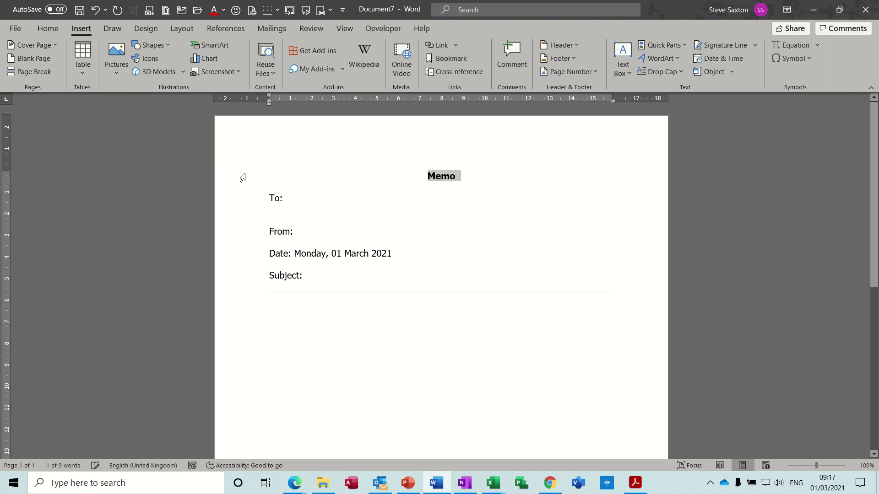
# Apply grey paragraph shading behind the "Memo" title
pyautogui.click(54, 27)
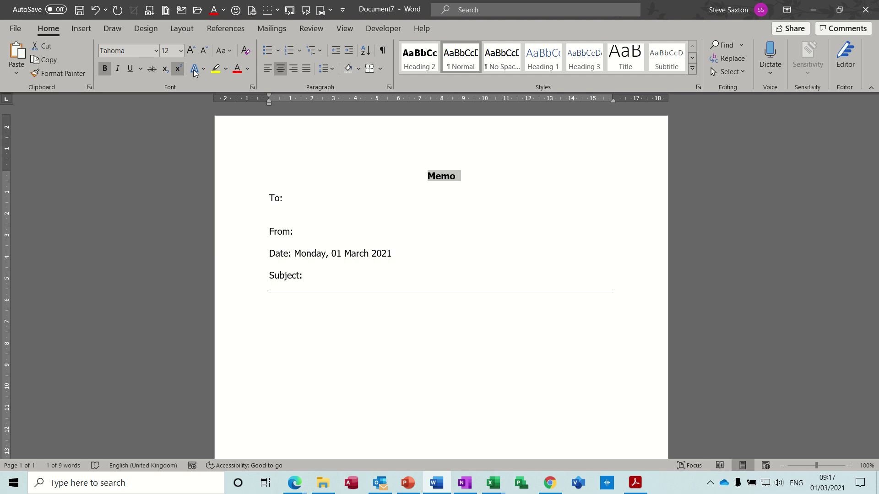
pyautogui.click(360, 69)
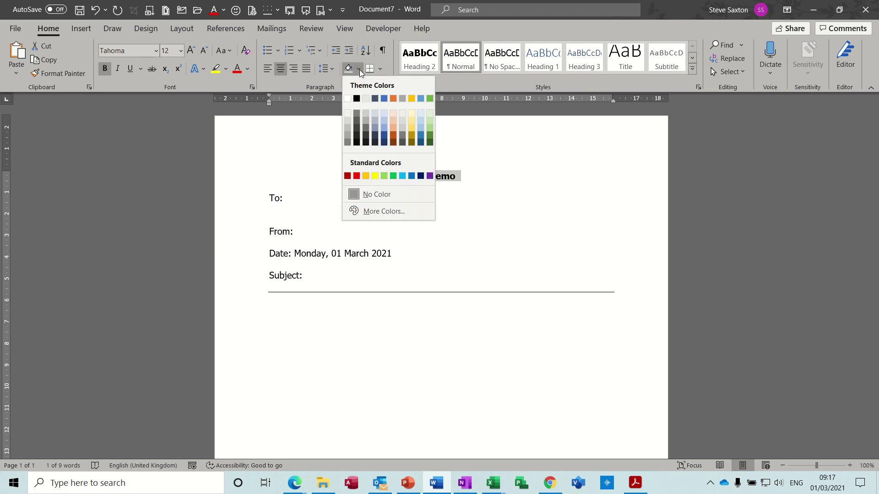
pyautogui.click(348, 133)
pyautogui.click(439, 199)
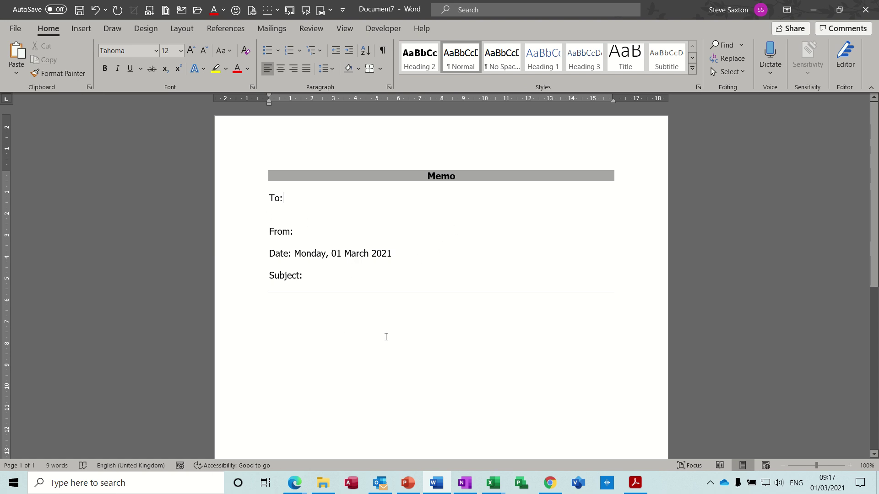
# Save the memo as a Word Template named Memo in the Sales subfolder of the ITs Easy templates folder, and close it
pyautogui.press('F12')
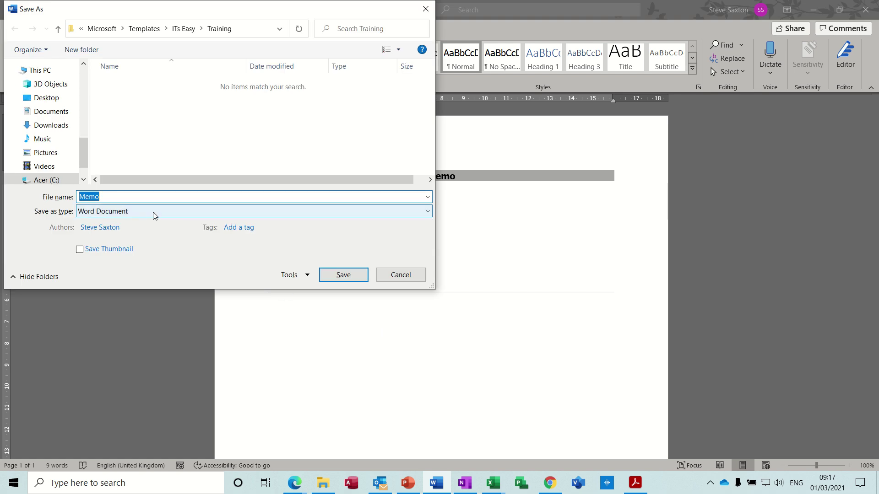
pyautogui.click(125, 212)
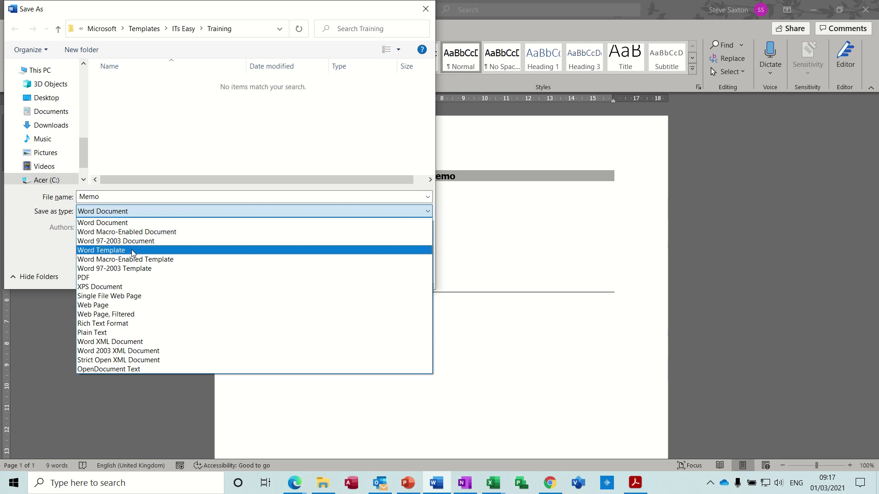
pyautogui.click(106, 252)
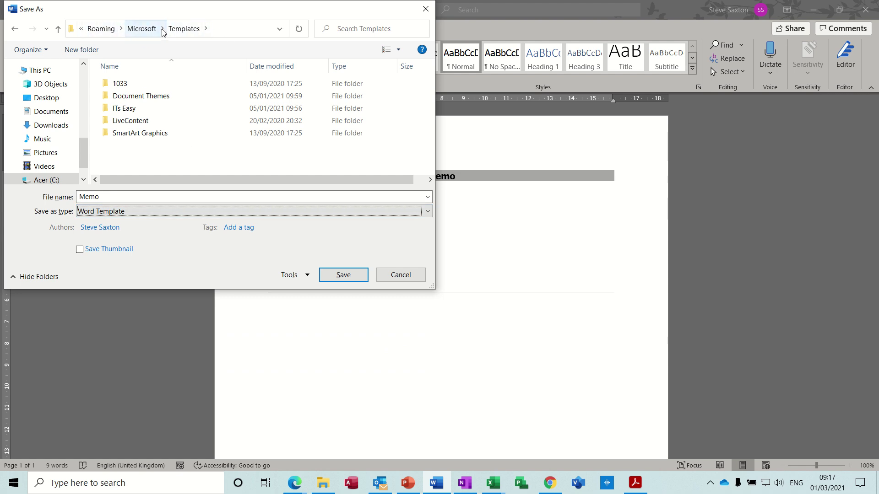
pyautogui.click(120, 109)
pyautogui.doubleClick(120, 110)
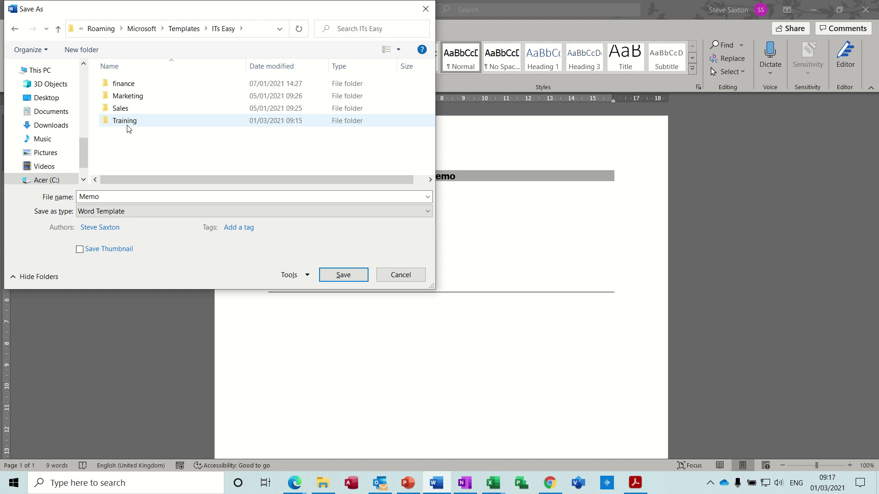
pyautogui.click(120, 109)
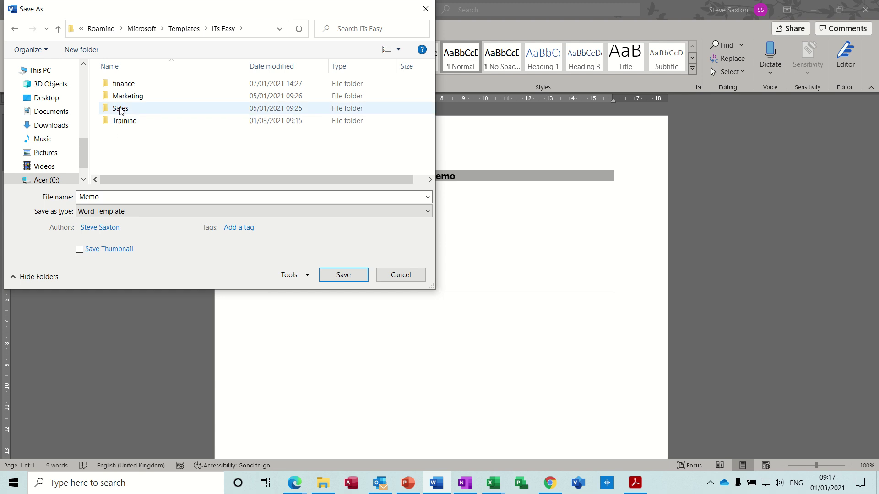
pyautogui.doubleClick(120, 109)
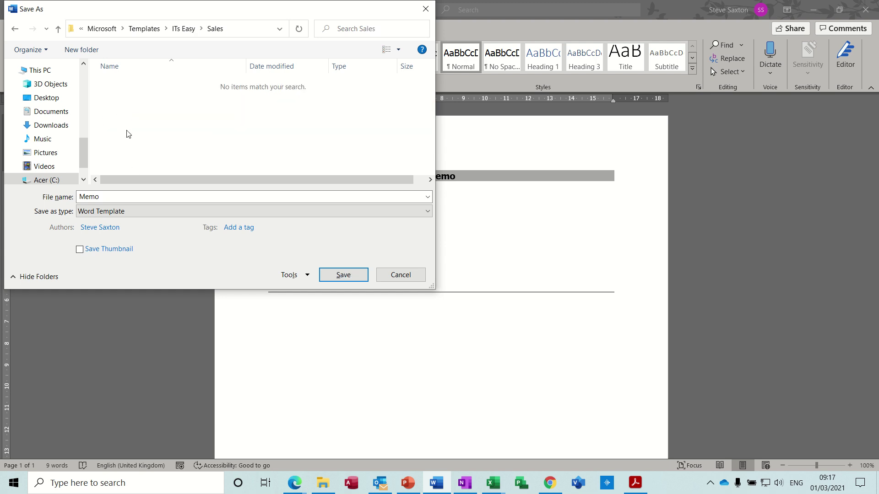
pyautogui.click(344, 275)
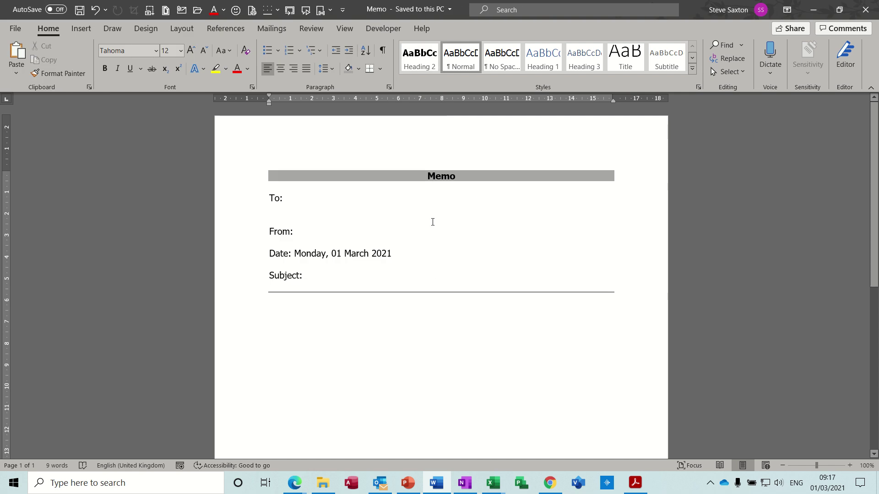
pyautogui.click(279, 202)
pyautogui.hotkey('ctrl', 'w')
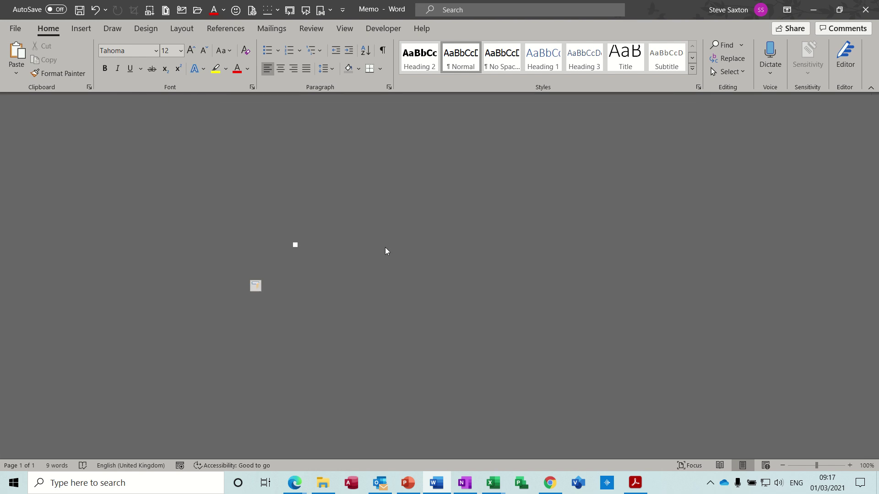
# Create a new document from the personal Memo template in ITs Easy > Sales and enter filler text after "To:"
pyautogui.click(15, 28)
pyautogui.click(37, 82)
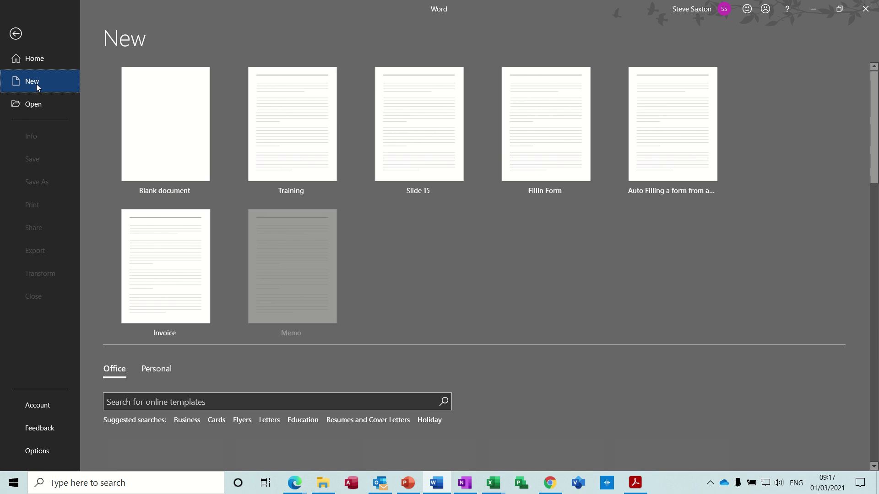
pyautogui.click(151, 370)
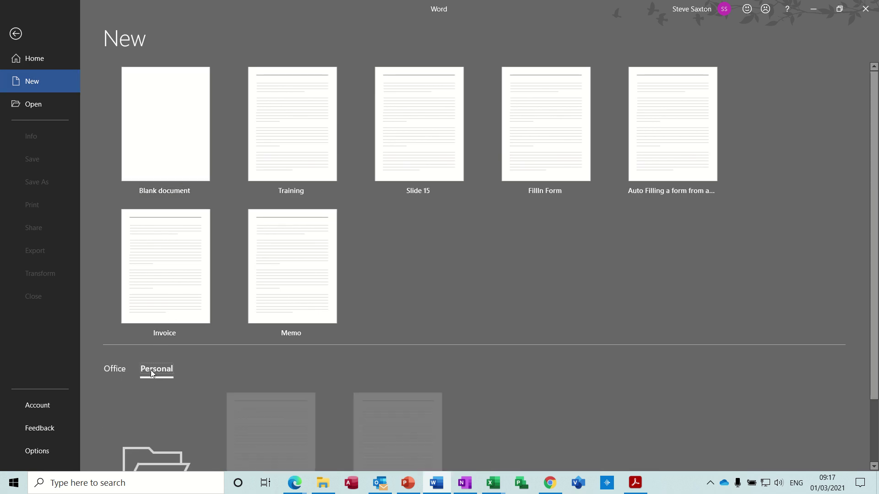
pyautogui.moveTo(876, 179); pyautogui.dragTo(875, 242)
pyautogui.click(149, 407)
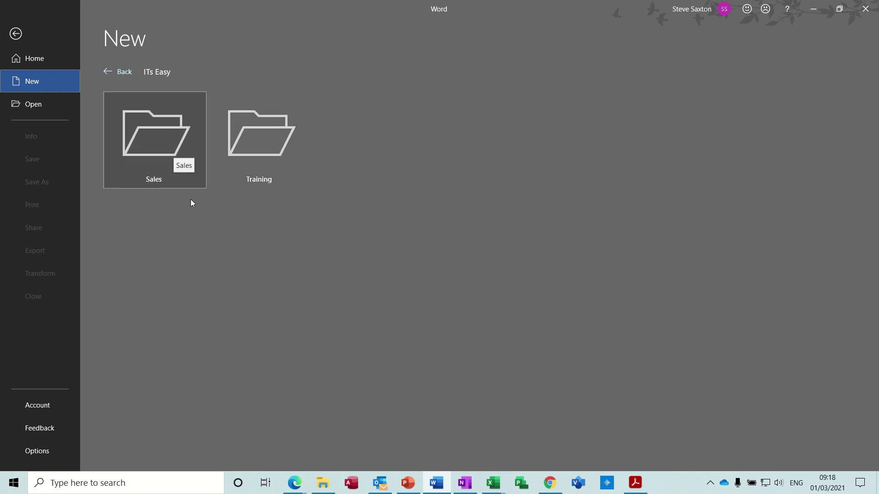
pyautogui.click(164, 142)
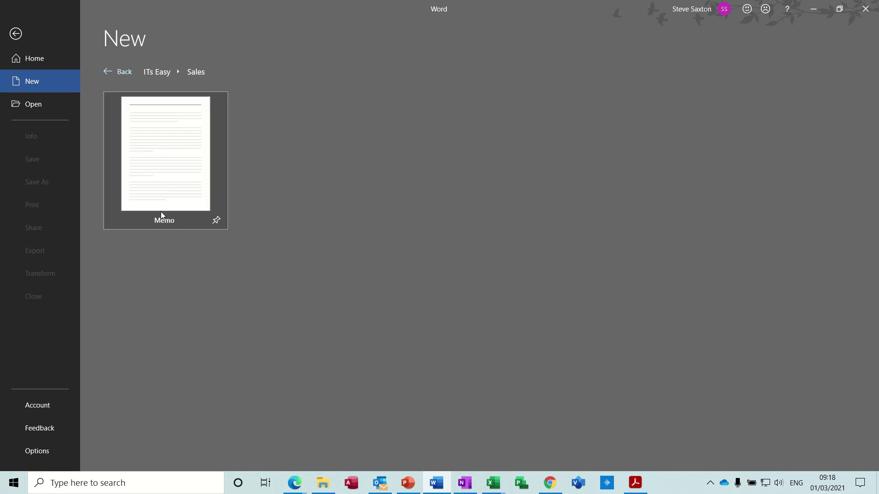
pyautogui.click(184, 164)
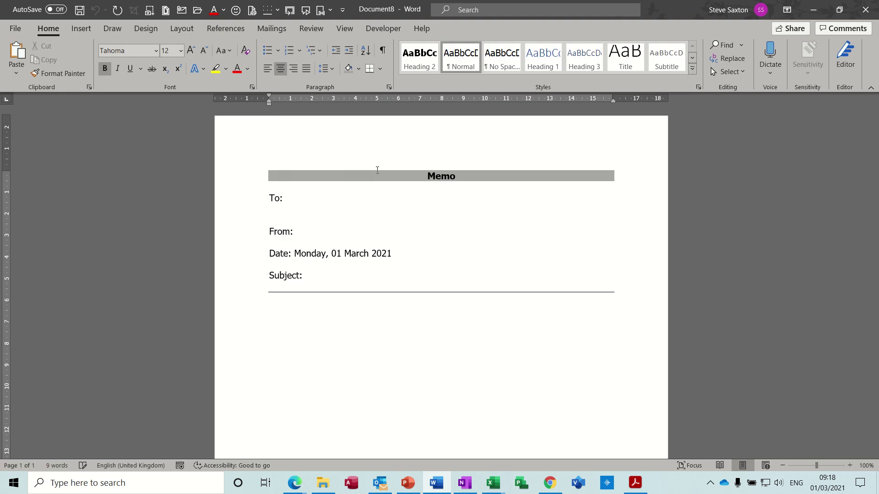
pyautogui.click(374, 193)
pyautogui.write('sfckfckdhfkhdfkdkjfdkjfnkjdf')
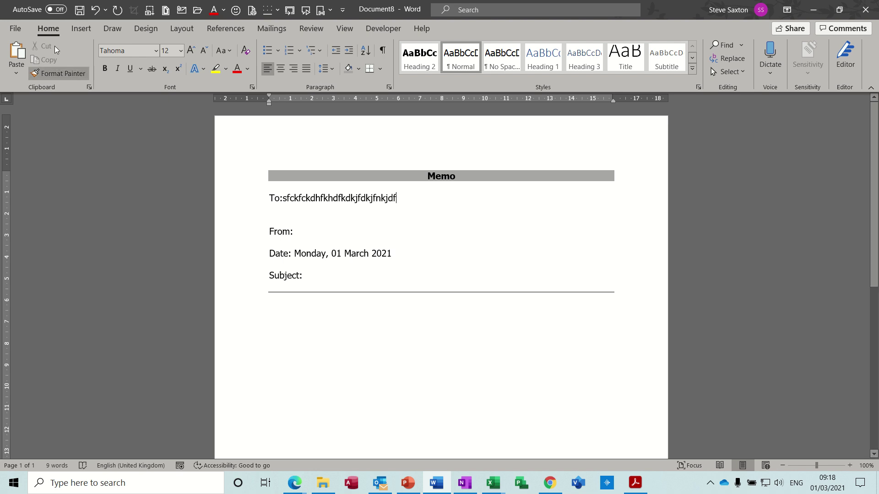
# Create another new document from the Memo template in the personal ITs Easy > Sales folder
pyautogui.click(18, 31)
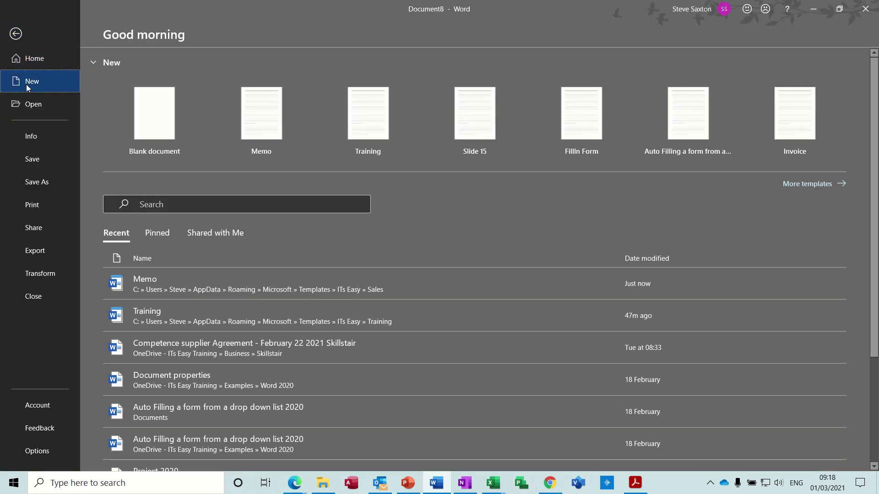
pyautogui.click(28, 82)
pyautogui.click(150, 375)
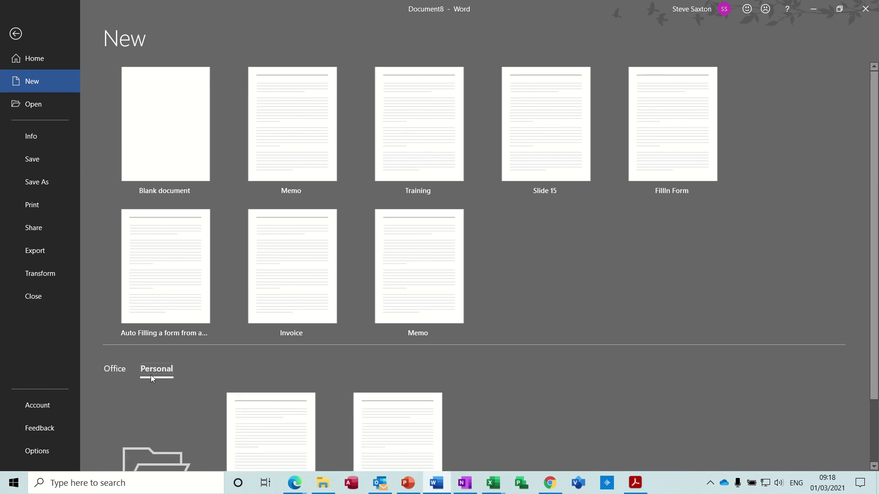
pyautogui.click(158, 449)
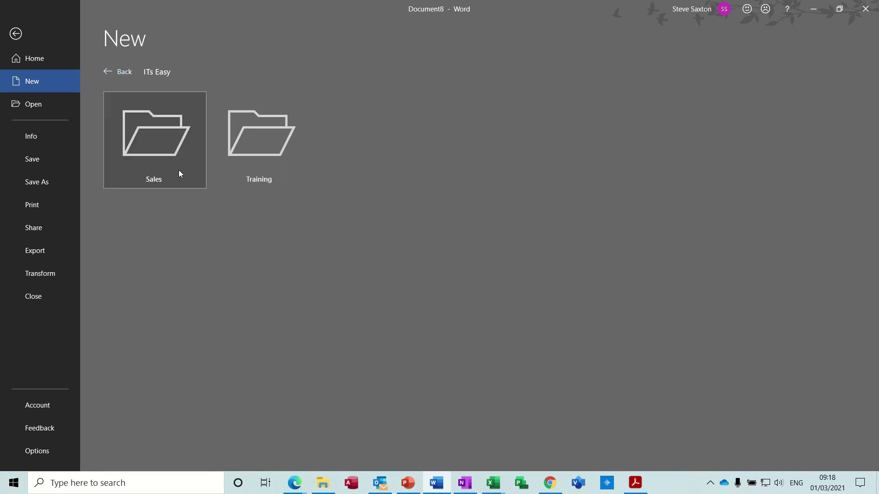
pyautogui.click(179, 171)
pyautogui.click(179, 170)
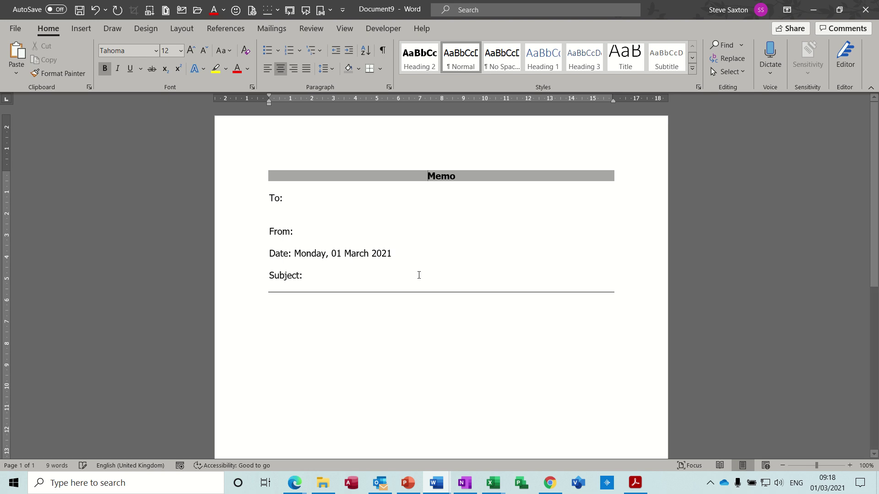
# Switch to File Explorer, go to the Sales folder inside ITs Easy, and create a new document from the Memo template file
pyautogui.click(325, 486)
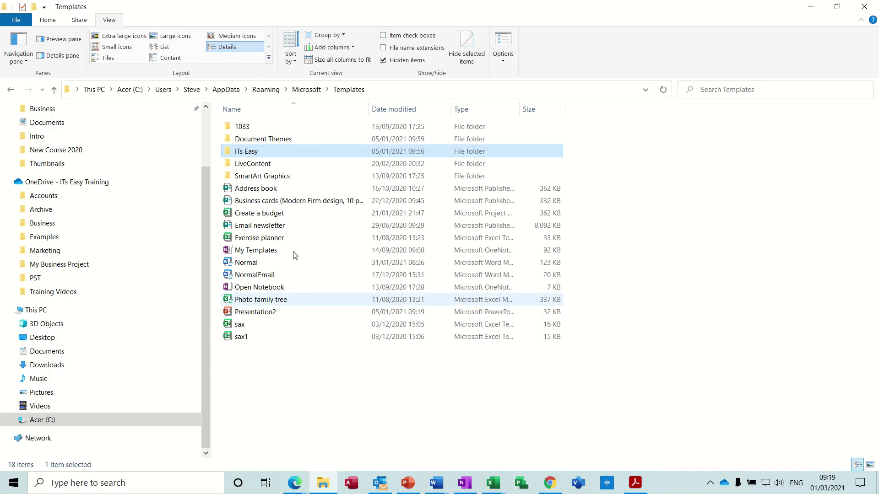
pyautogui.doubleClick(234, 154)
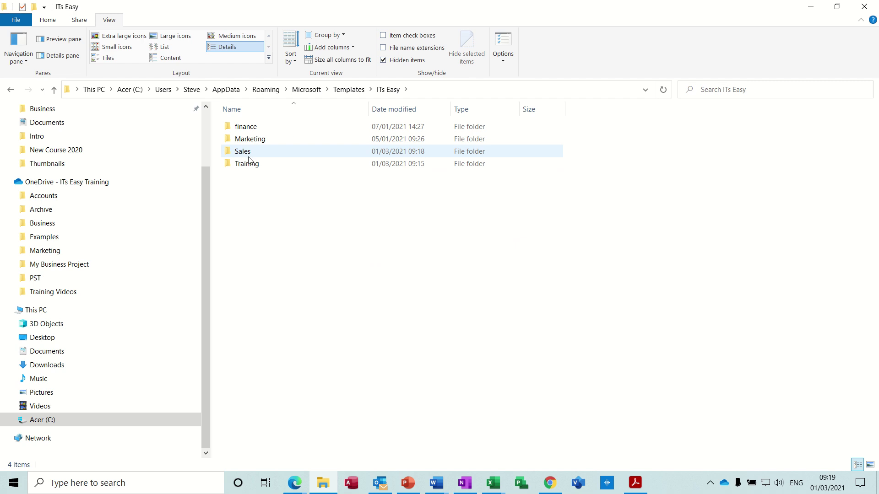
pyautogui.doubleClick(252, 156)
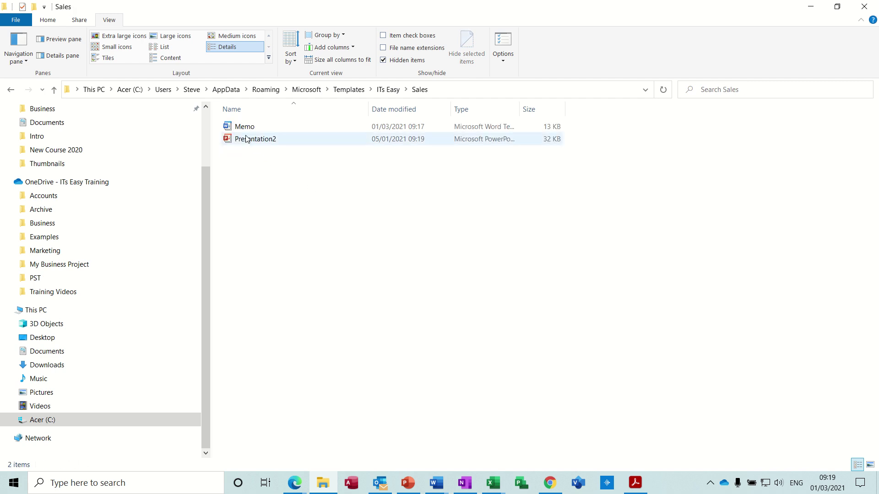
pyautogui.doubleClick(247, 127)
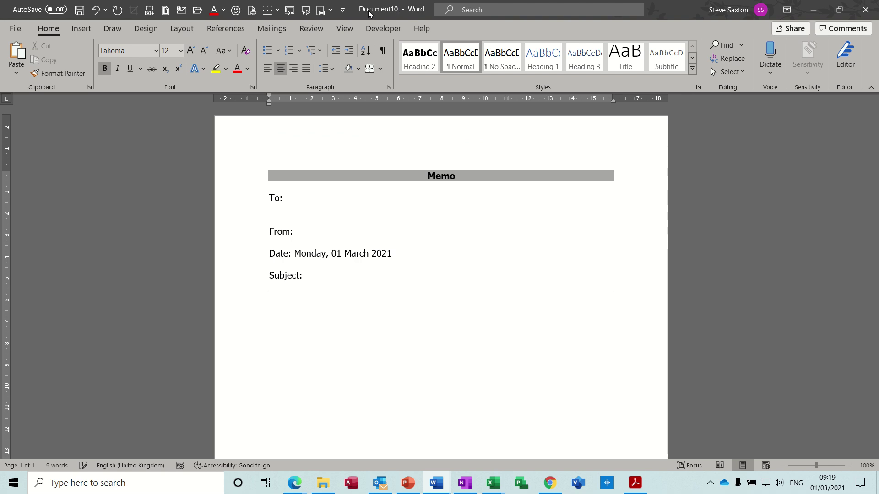
# Return to File Explorer and open the Memo template file itself for editing instead of a new document based on it
pyautogui.click(322, 483)
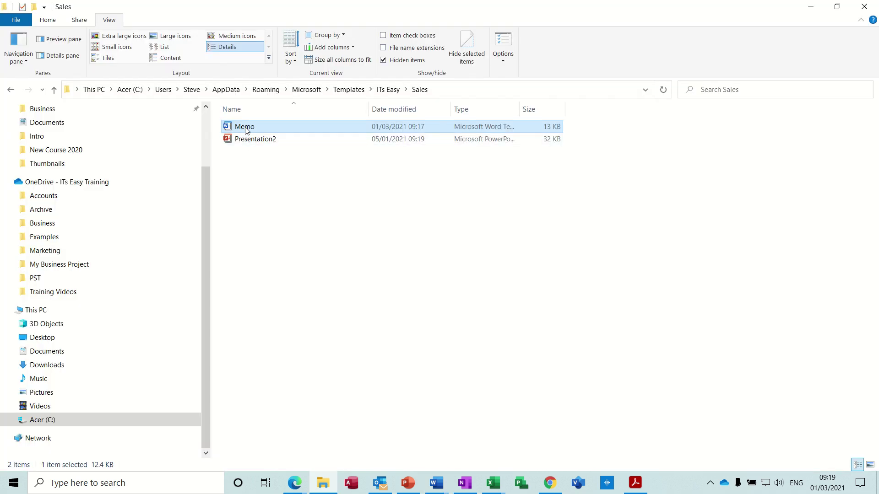
pyautogui.rightClick(245, 128)
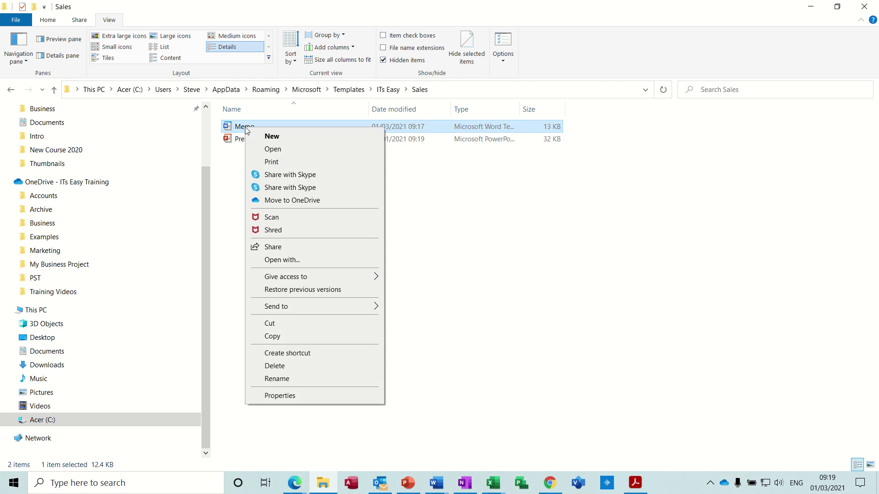
pyautogui.click(289, 150)
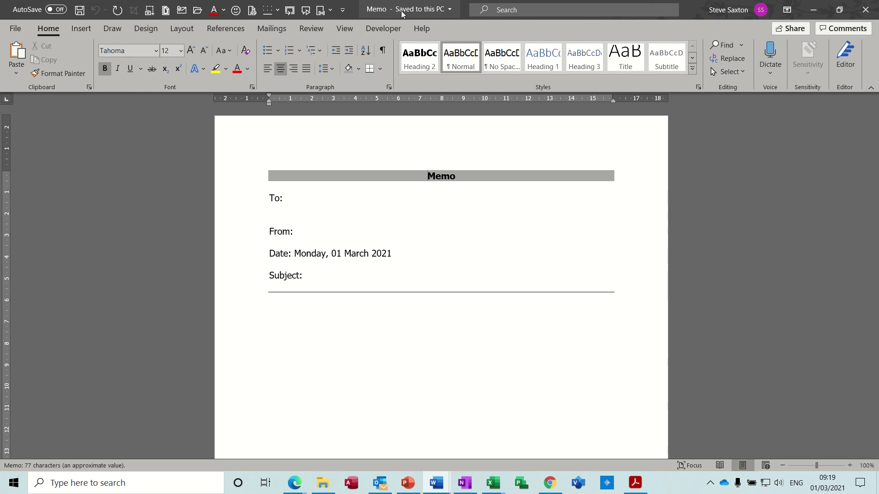
# Change the paragraph shading behind the template's "Memo" title to light orange and save the template
pyautogui.click(252, 179)
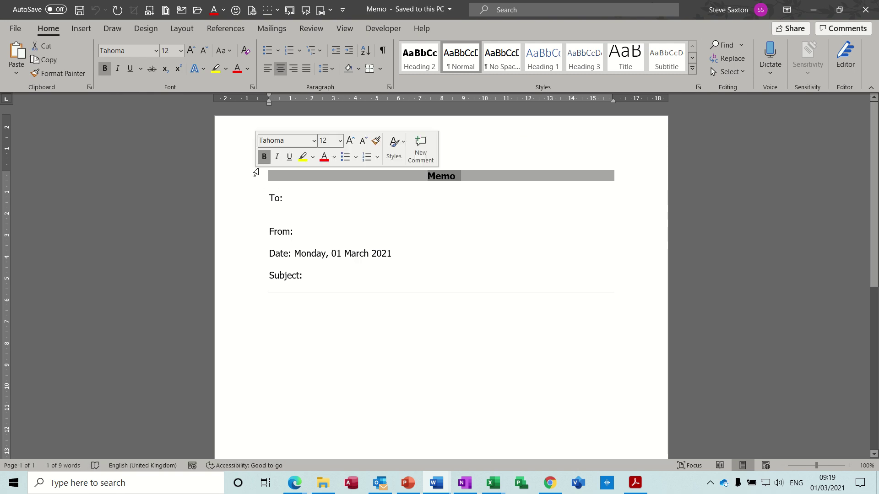
pyautogui.click(358, 69)
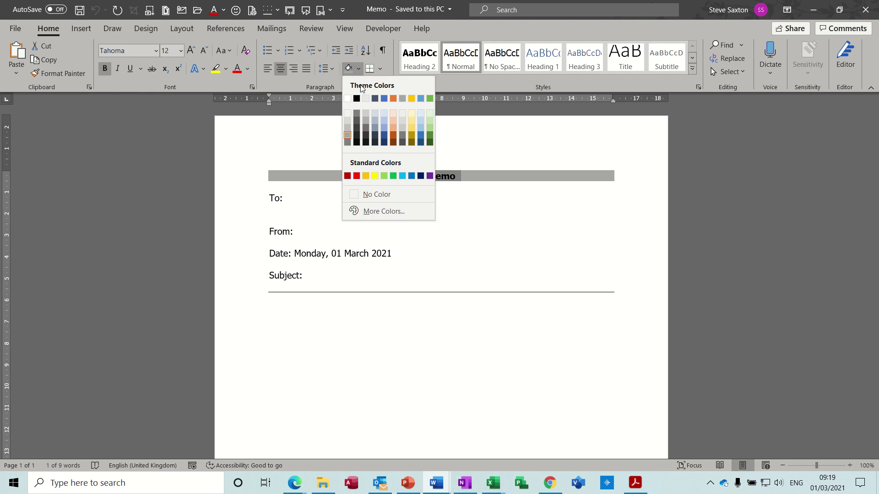
pyautogui.click(394, 130)
pyautogui.click(422, 228)
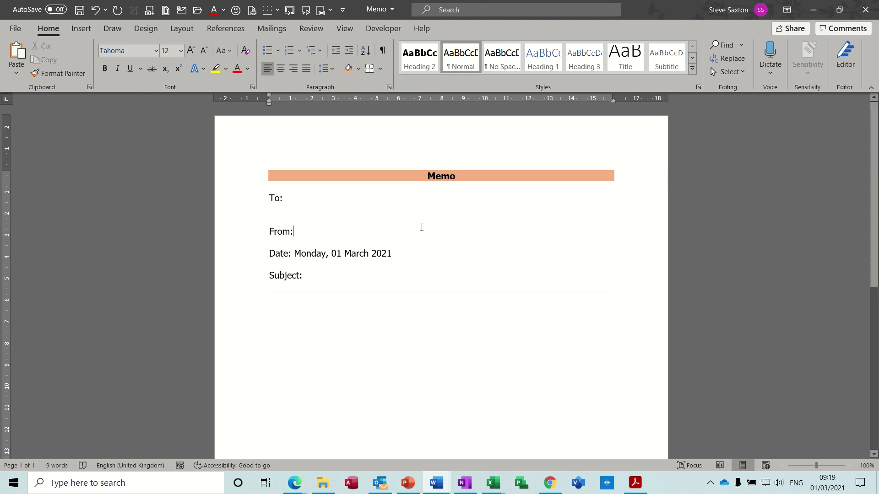
pyautogui.hotkey('ctrl', 's')
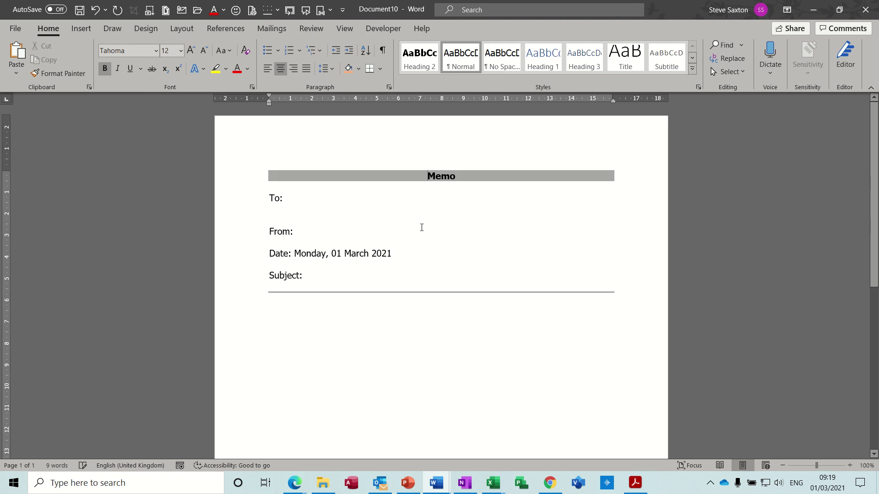
# Switch back to Word and close all open documents based on the Memo template, discarding the one with filler text
pyautogui.hotkey('alt', 'Tab')
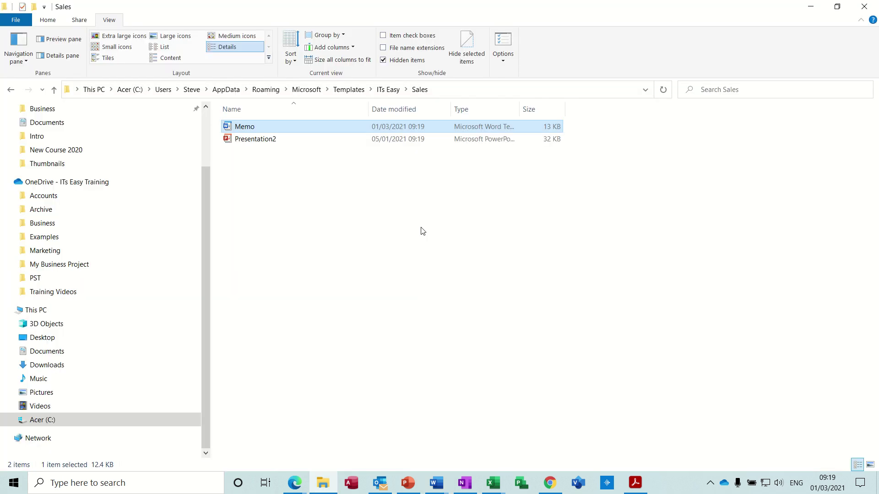
pyautogui.click(437, 483)
pyautogui.click(461, 425)
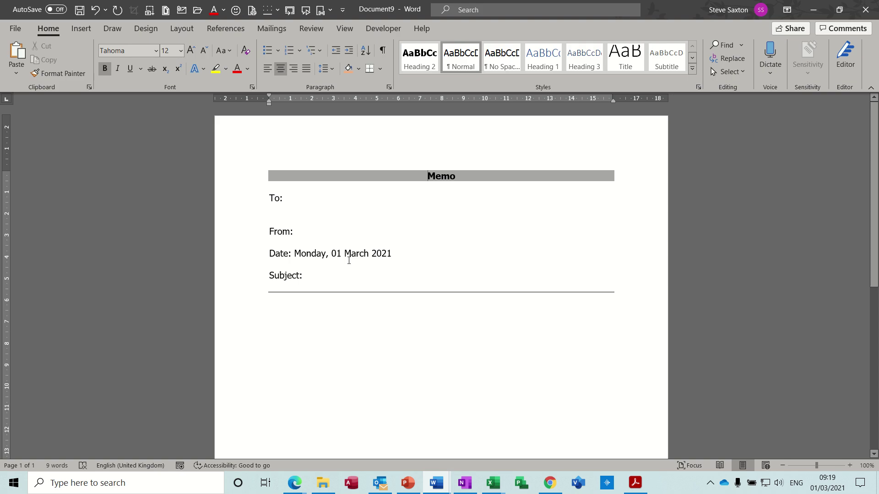
pyautogui.hotkey('alt', 'Tab')
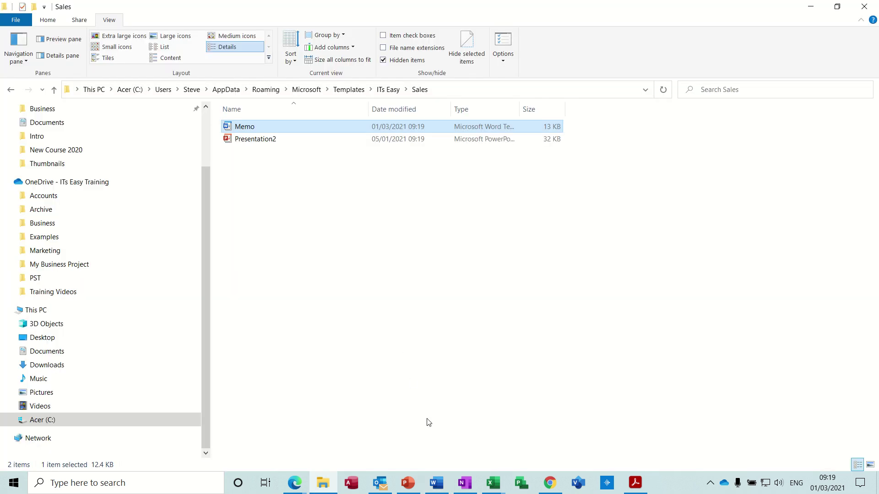
pyautogui.click(437, 483)
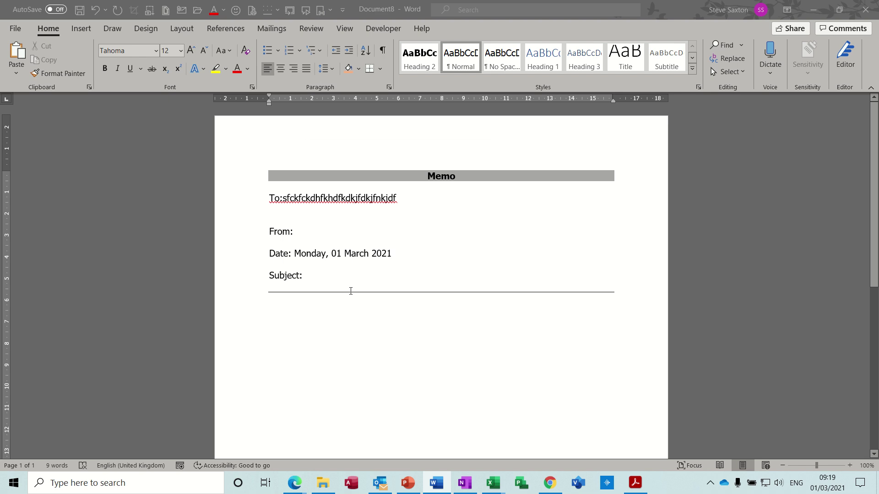
pyautogui.hotkey('ctrl', 'w')
pyautogui.click(478, 305)
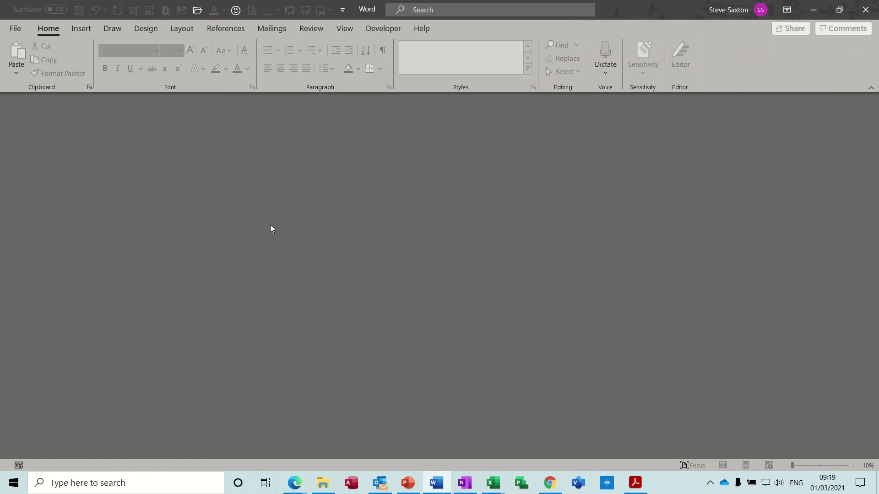
# Create a new document from the Memo template stored in the ITs Easy > Sales folder of the personal templates
pyautogui.click(17, 28)
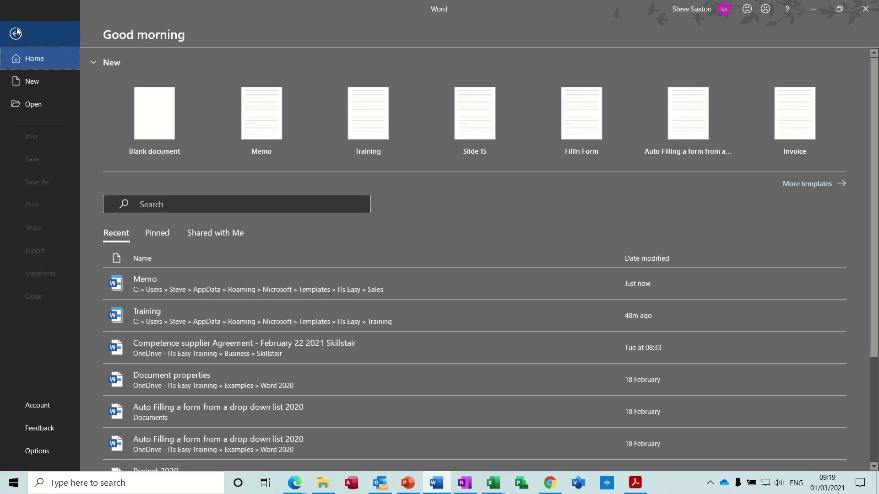
pyautogui.click(35, 83)
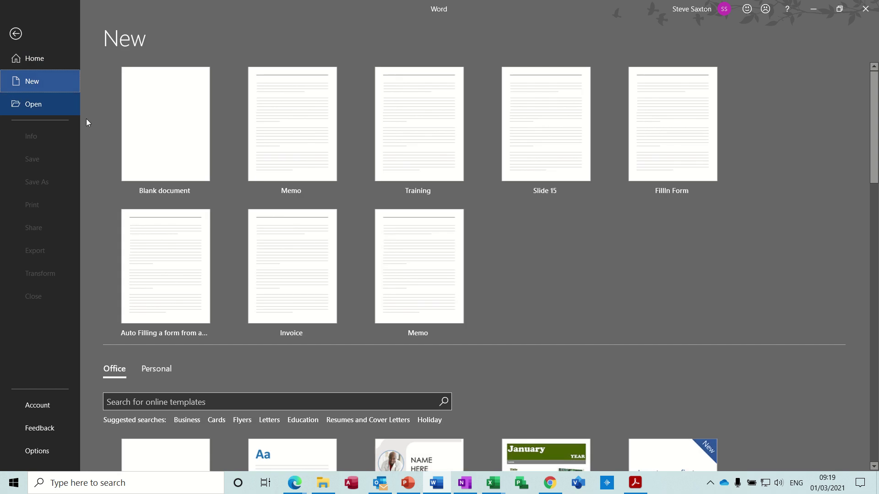
pyautogui.click(160, 370)
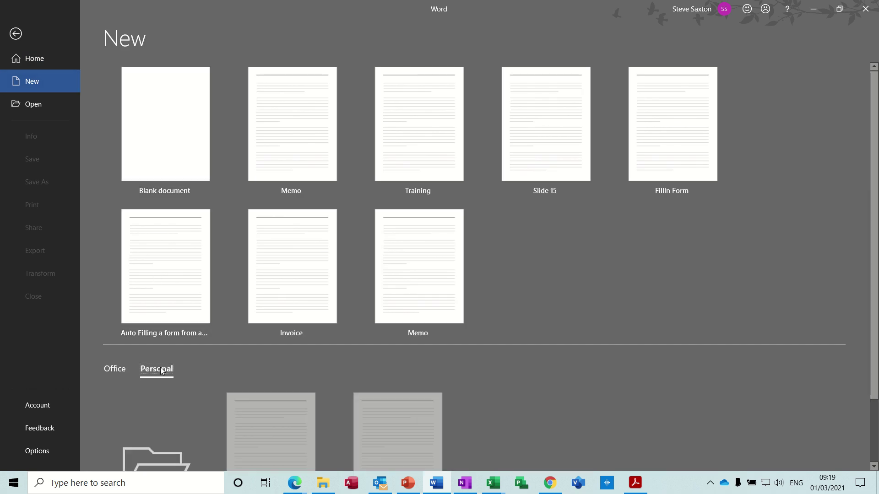
pyautogui.click(173, 451)
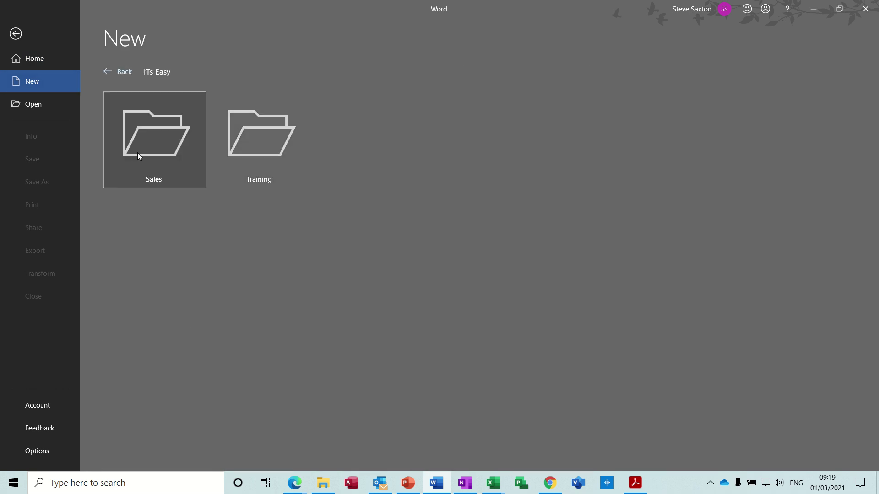
pyautogui.click(140, 155)
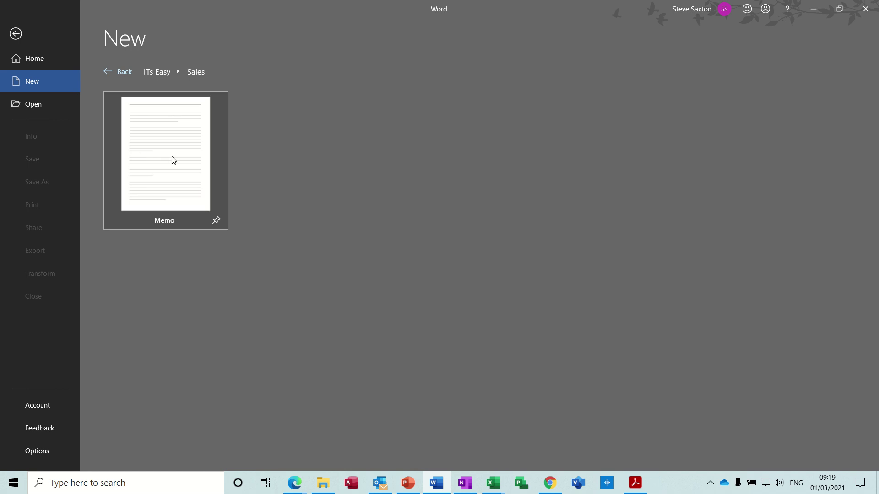
pyautogui.click(173, 159)
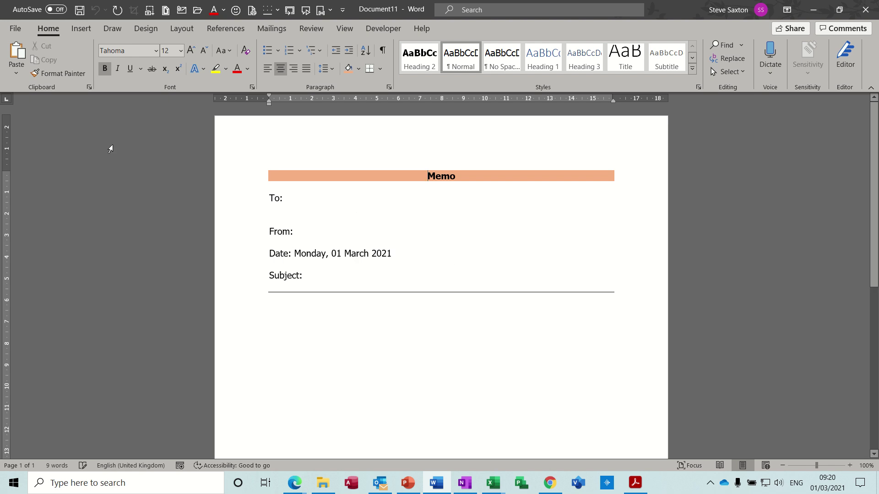
# Examine the default personal templates location in Word's save options, then cancel the dialog without changing anything
pyautogui.click(18, 30)
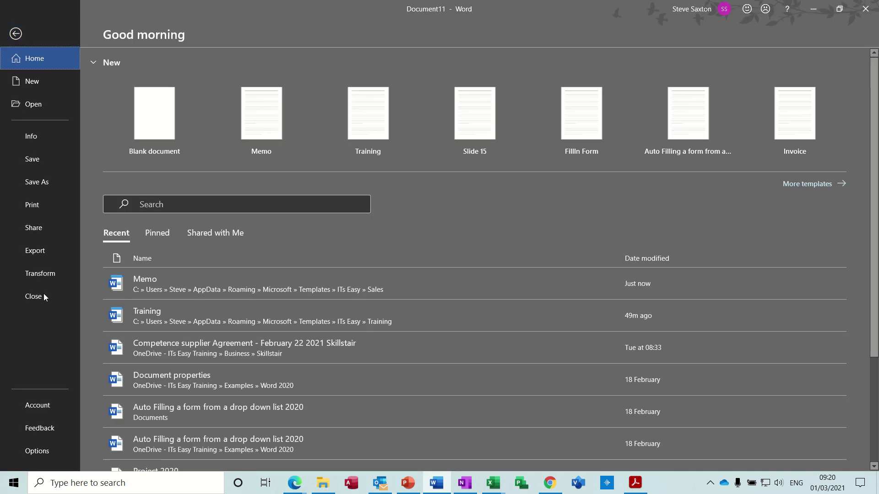
pyautogui.click(39, 452)
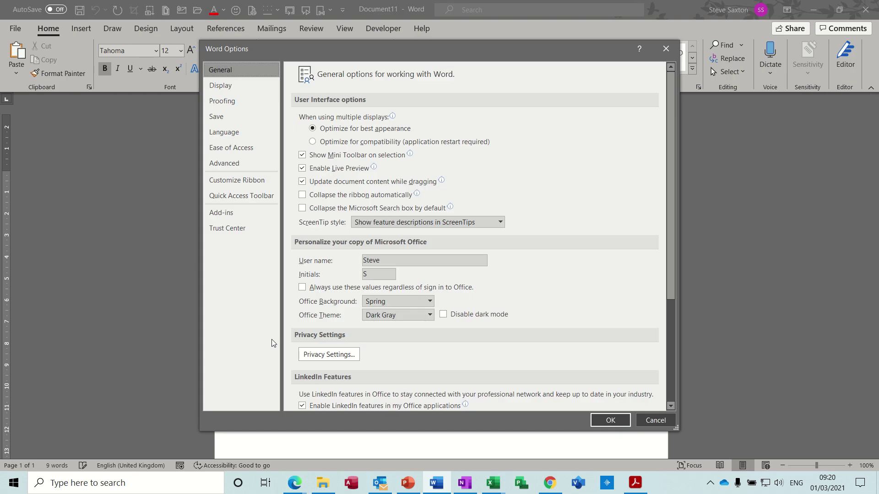
pyautogui.click(238, 117)
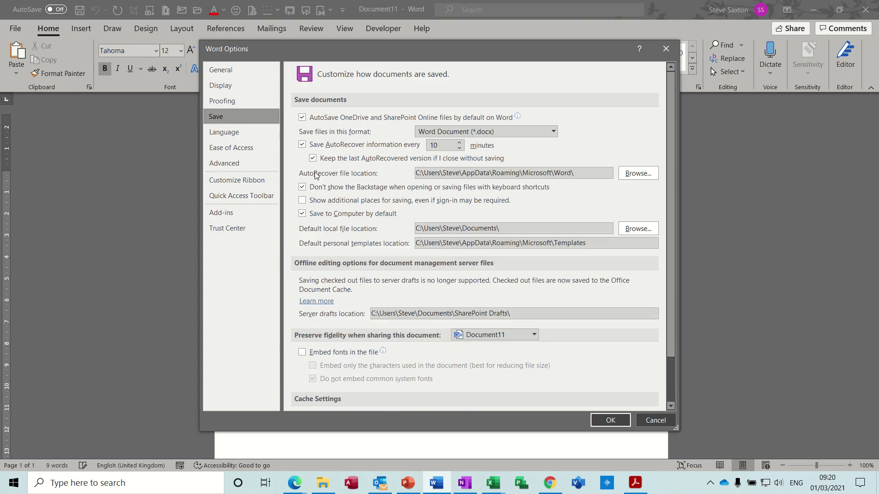
pyautogui.click(600, 244)
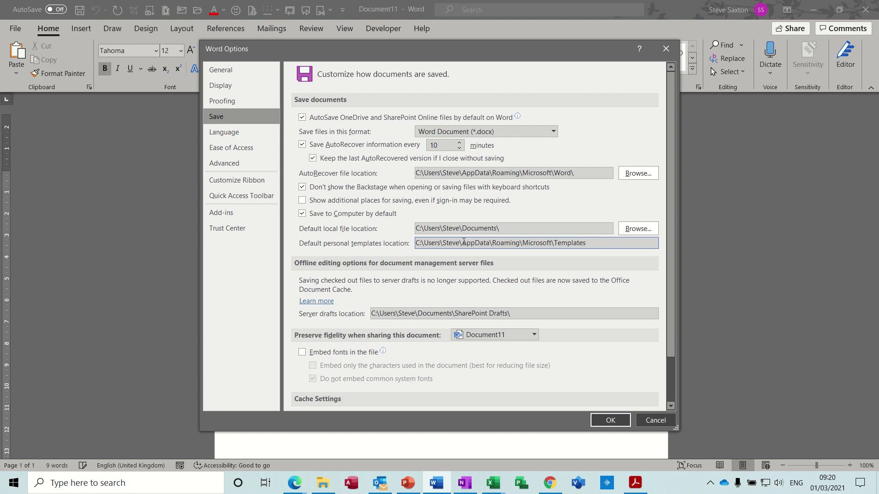
pyautogui.moveTo(463, 243); pyautogui.dragTo(489, 246)
pyautogui.click(655, 421)
# Switch to File Explorer and look inside the Custom Office Templates folder in Documents
pyautogui.click(323, 483)
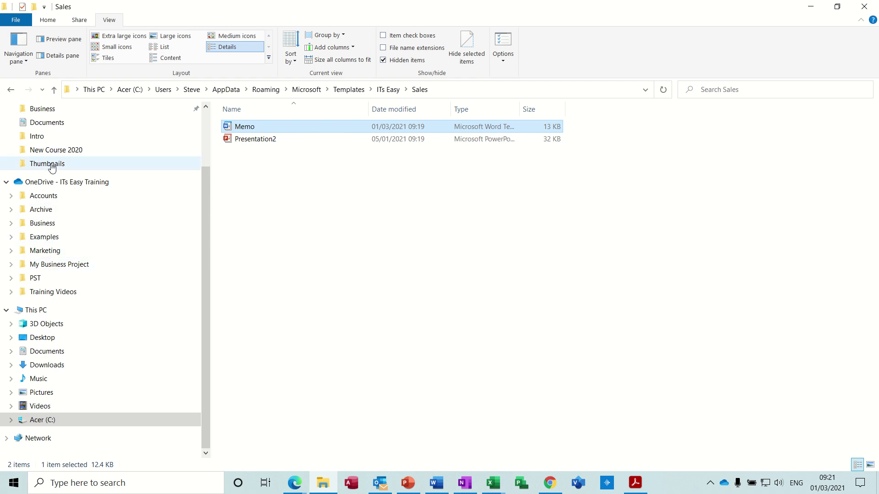
pyautogui.click(52, 122)
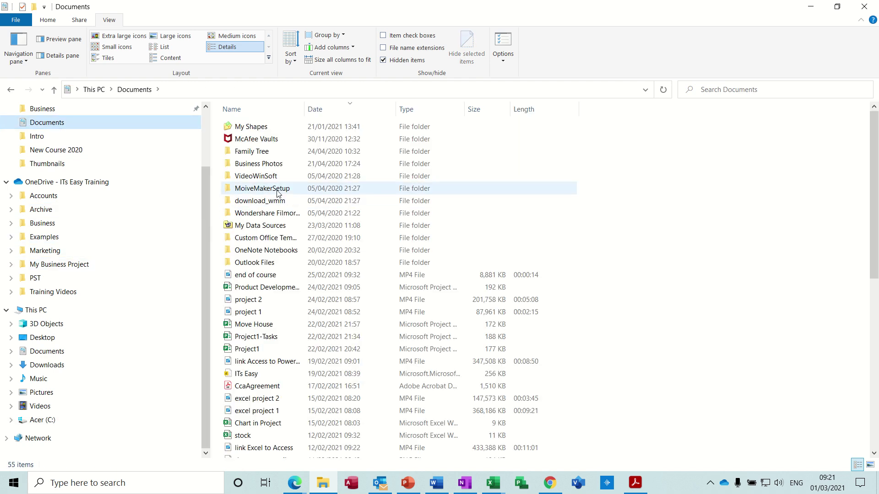
pyautogui.click(262, 242)
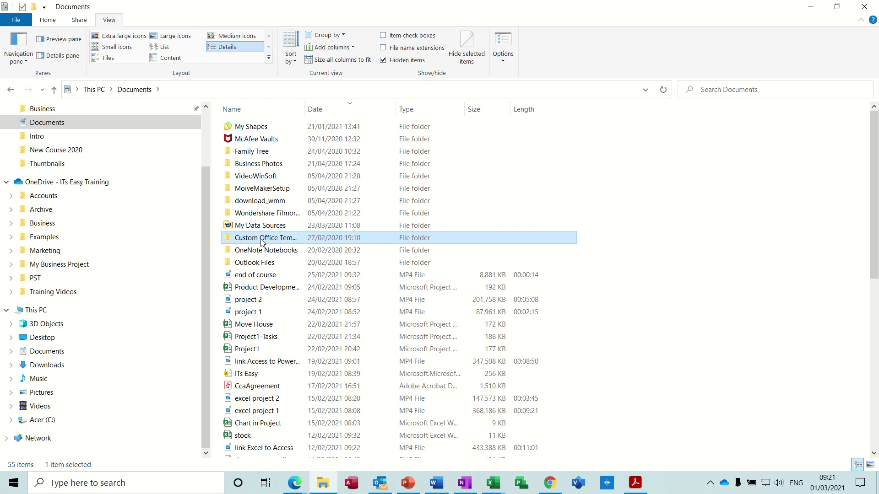
pyautogui.doubleClick(263, 242)
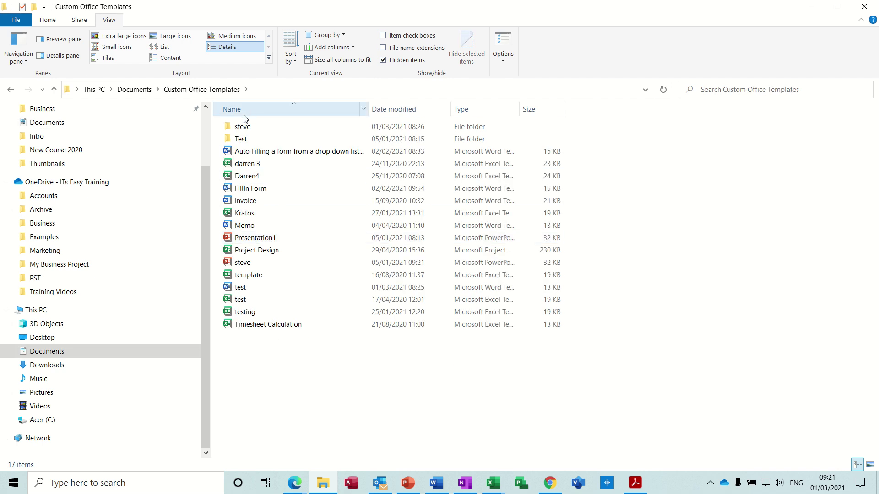
# From the C: drive, go to the ITs Easy folder under the user profile's AppData\Roaming\Microsoft\Templates
pyautogui.click(43, 421)
pyautogui.doubleClick(243, 238)
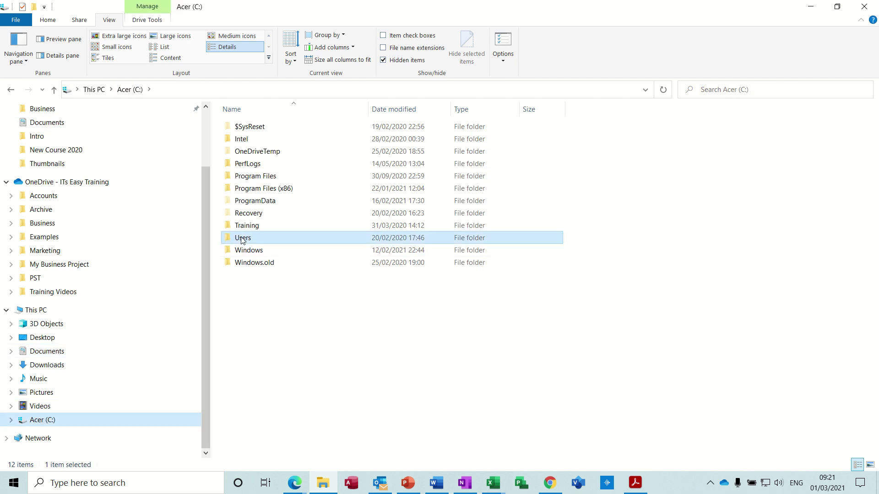
pyautogui.doubleClick(244, 151)
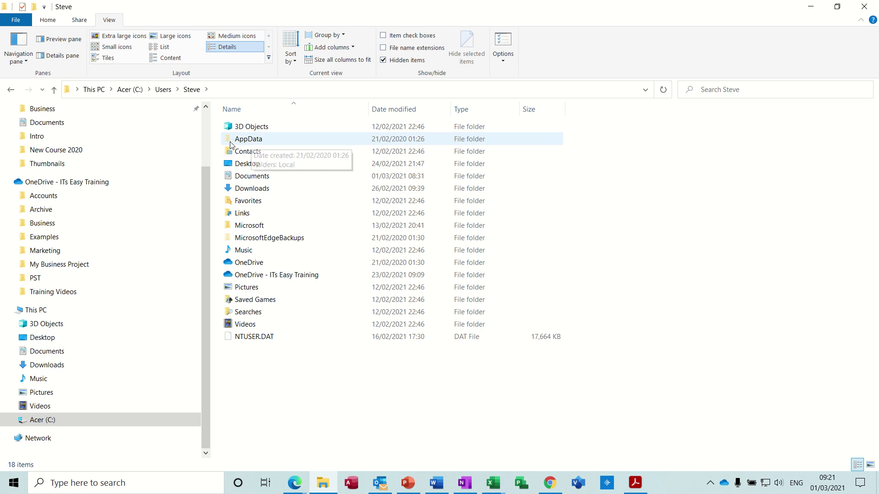
pyautogui.doubleClick(255, 141)
pyautogui.doubleClick(255, 153)
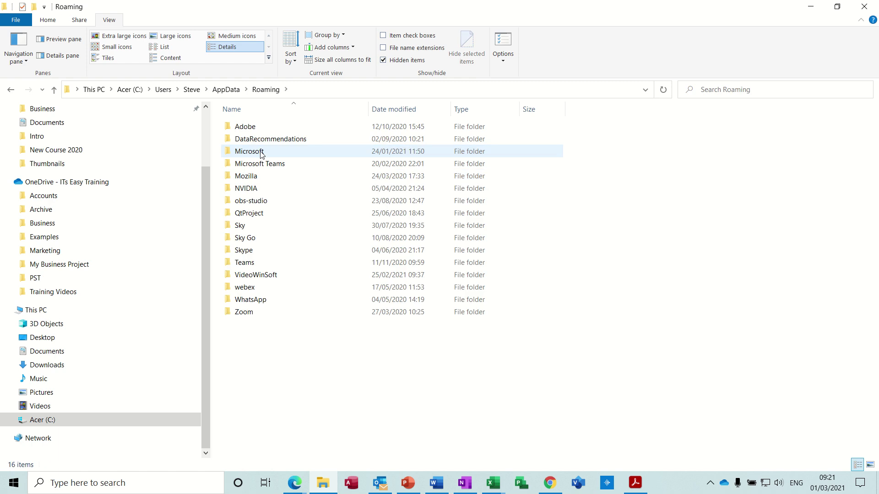
pyautogui.doubleClick(262, 153)
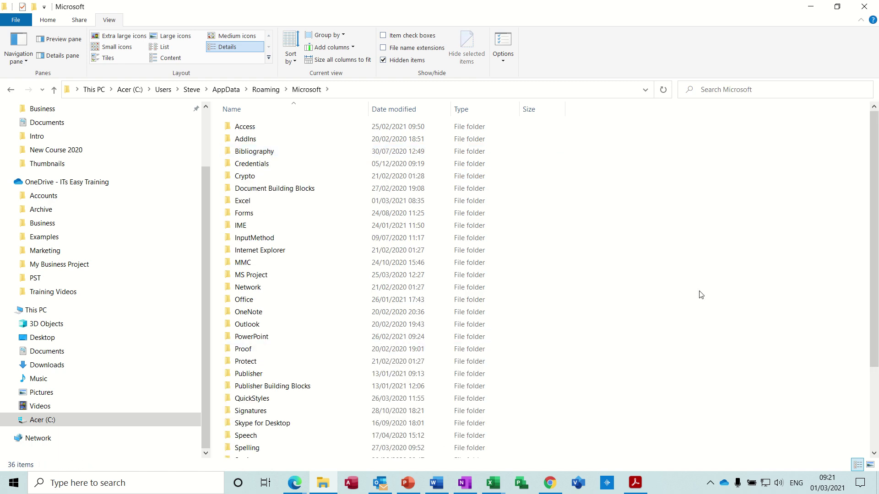
pyautogui.scroll(-3, 877, 190)
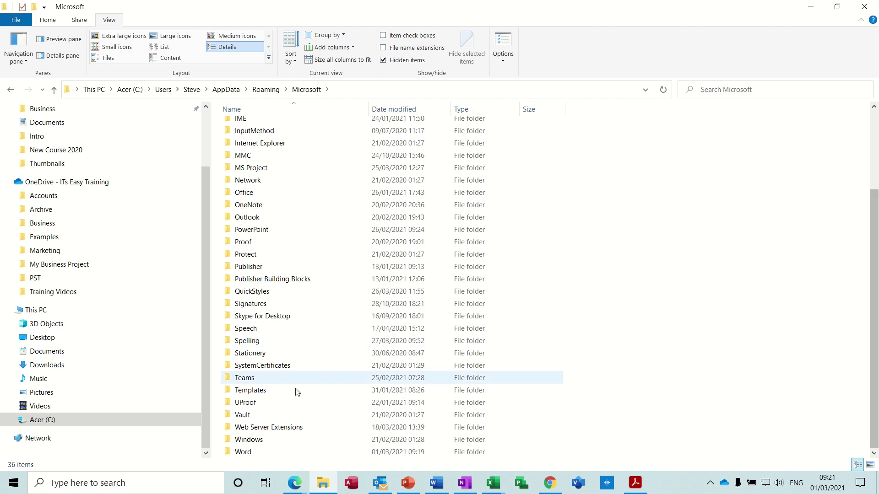
pyautogui.doubleClick(261, 392)
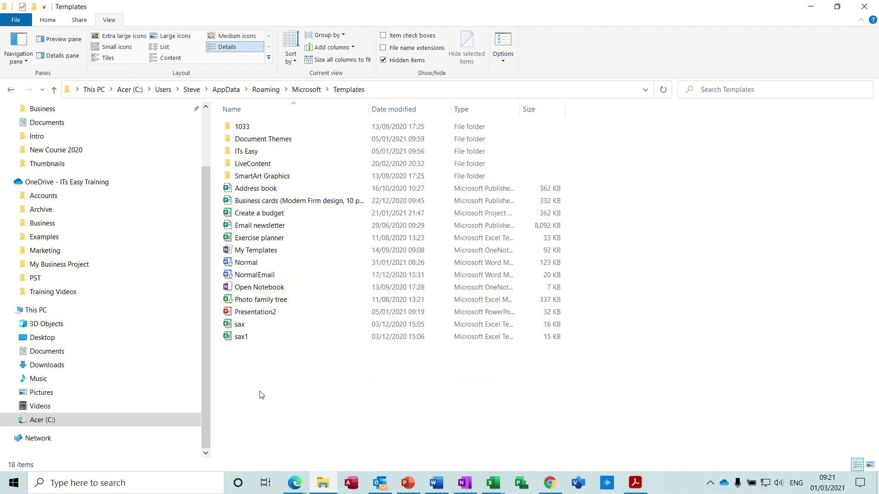
pyautogui.doubleClick(249, 152)
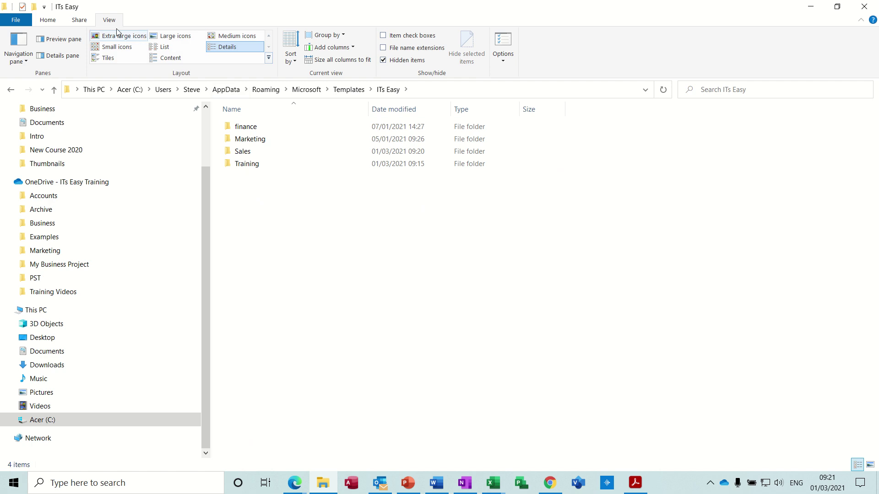
# Create a new folder named Admin inside the ITs Easy folder
pyautogui.click(49, 20)
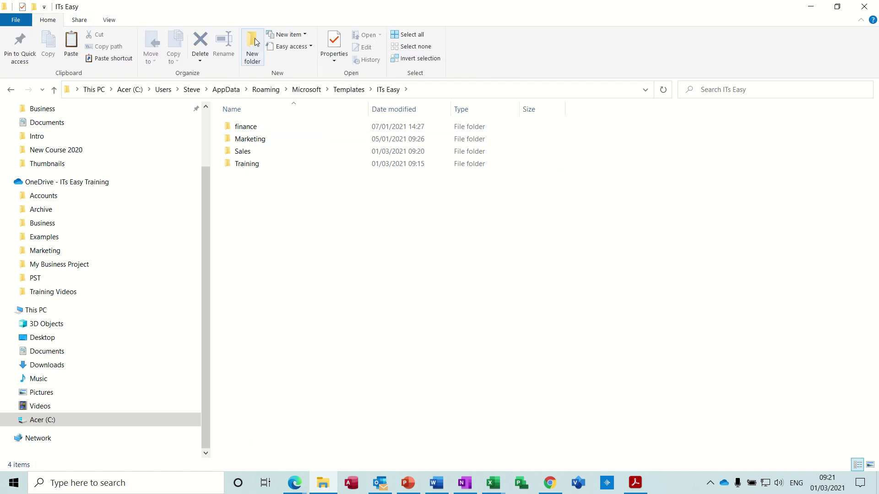
pyautogui.hotkey('ctrl', 'shift', 'n')
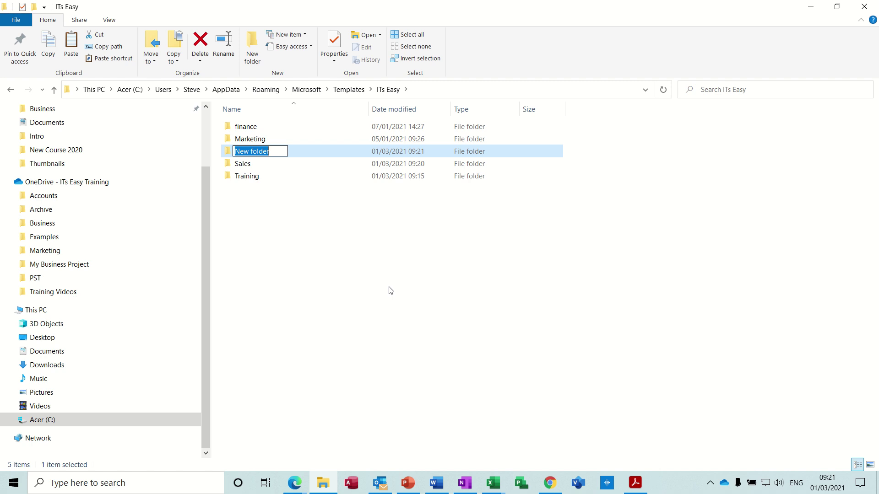
pyautogui.write('Admin')
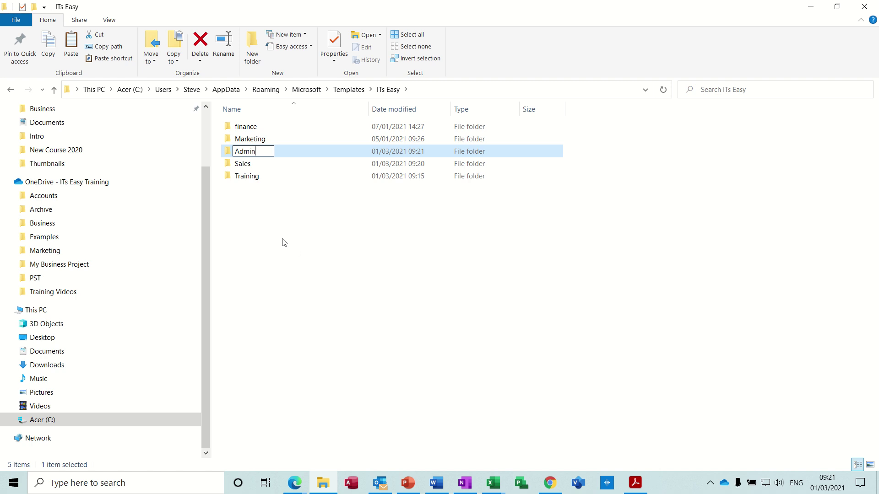
pyautogui.click(250, 220)
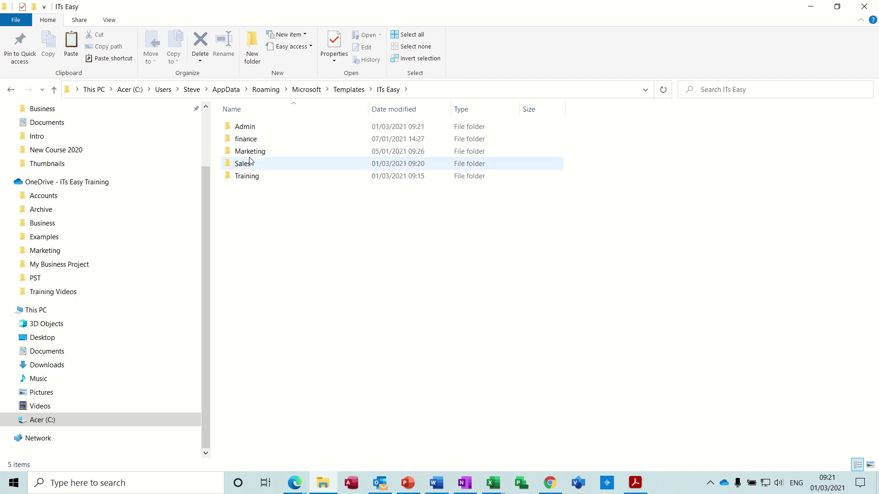
# Switch back to Word and save a new blank document as a Word Template (*.dotx) in Templates, named with the author's lowercase first name
pyautogui.click(436, 483)
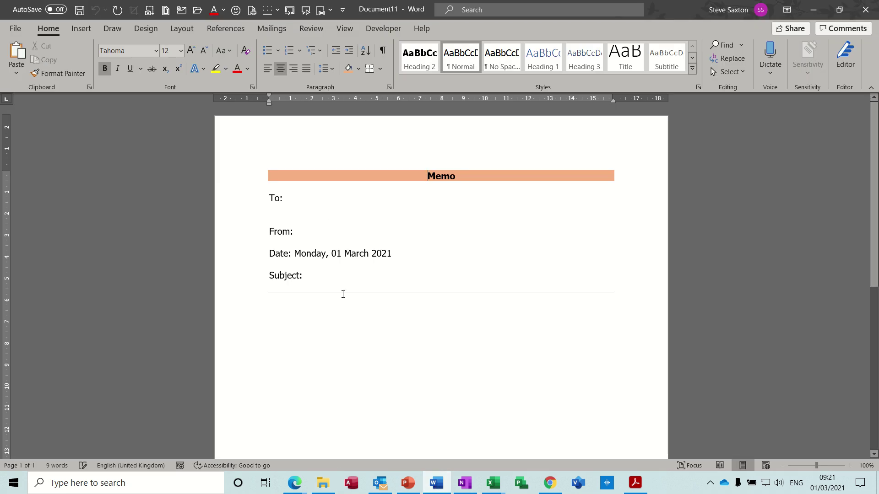
pyautogui.hotkey('ctrl', 'n')
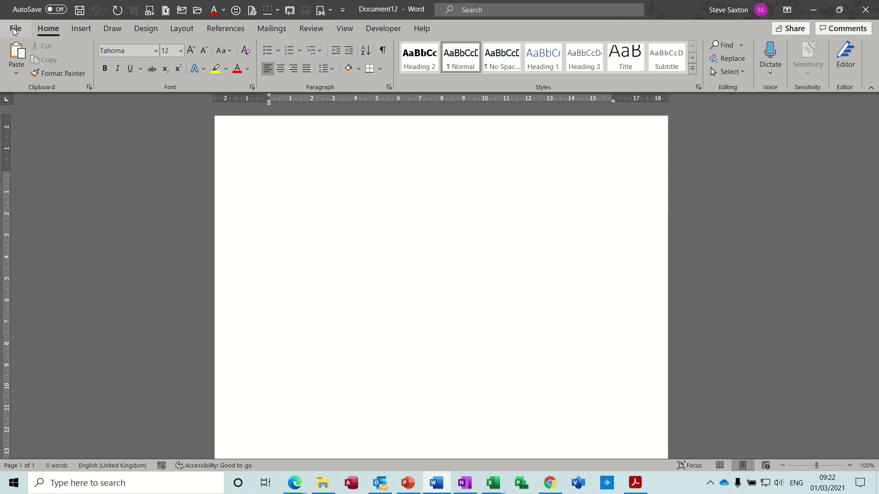
pyautogui.click(16, 28)
pyautogui.click(39, 183)
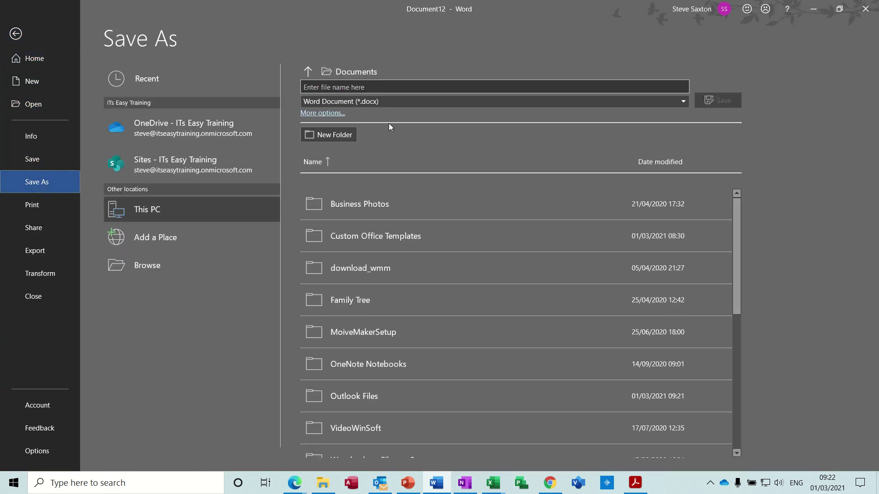
pyautogui.click(424, 101)
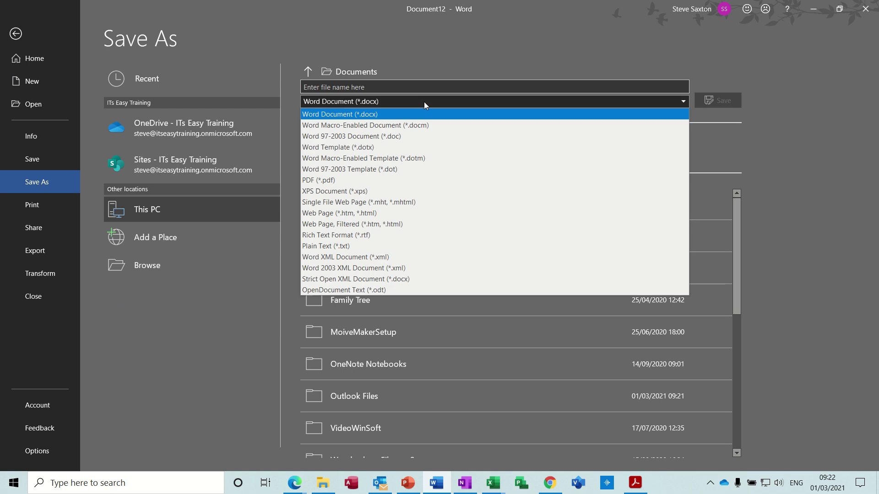
pyautogui.click(364, 148)
pyautogui.click(361, 86)
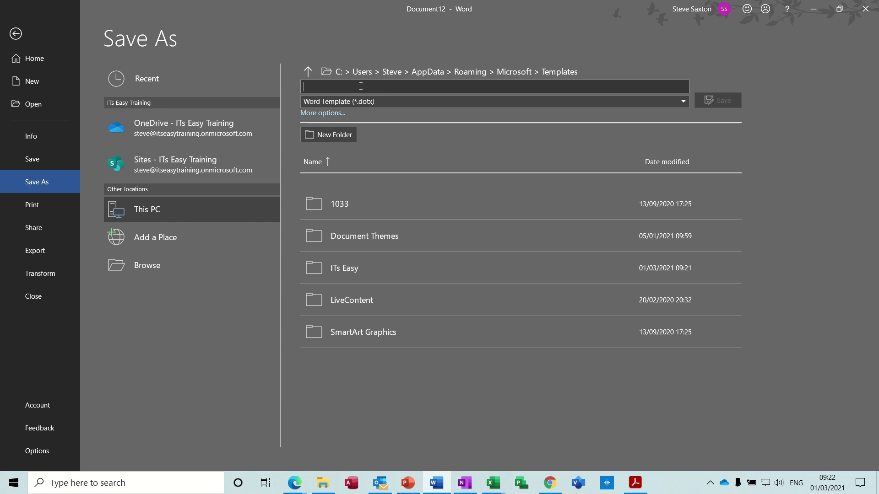
pyautogui.write('steve')
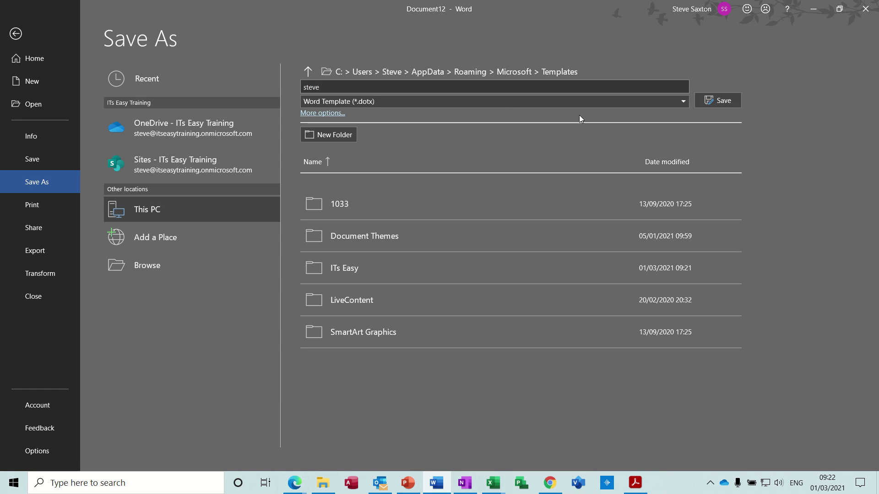
pyautogui.click(721, 102)
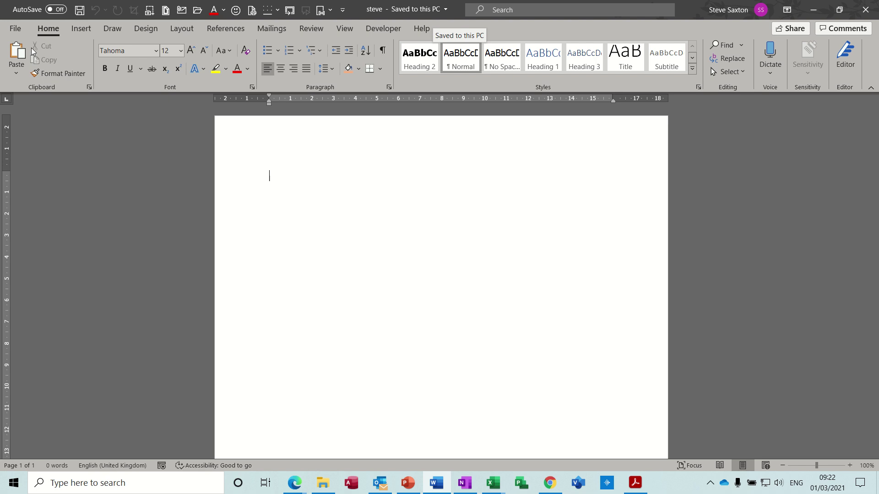
# Save a copy of the template under the same name in the Admin folder inside Templates\ITs Easy, keeping the Word Template format
pyautogui.click(16, 28)
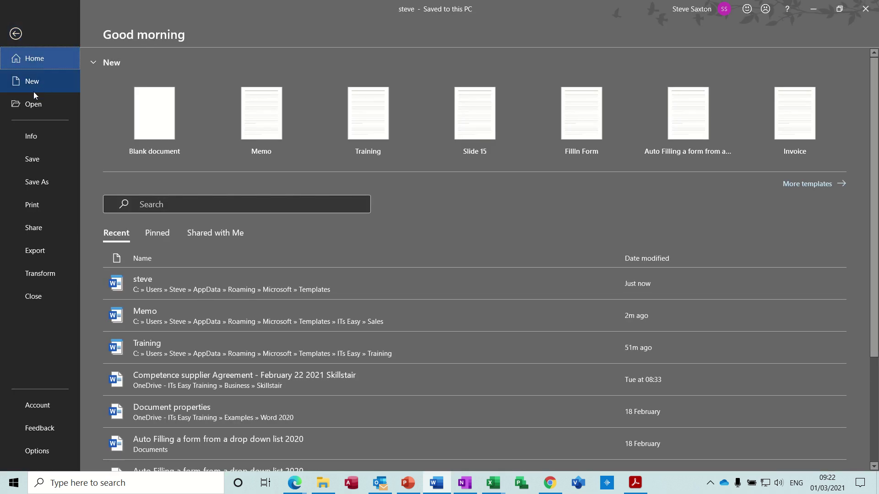
pyautogui.click(40, 182)
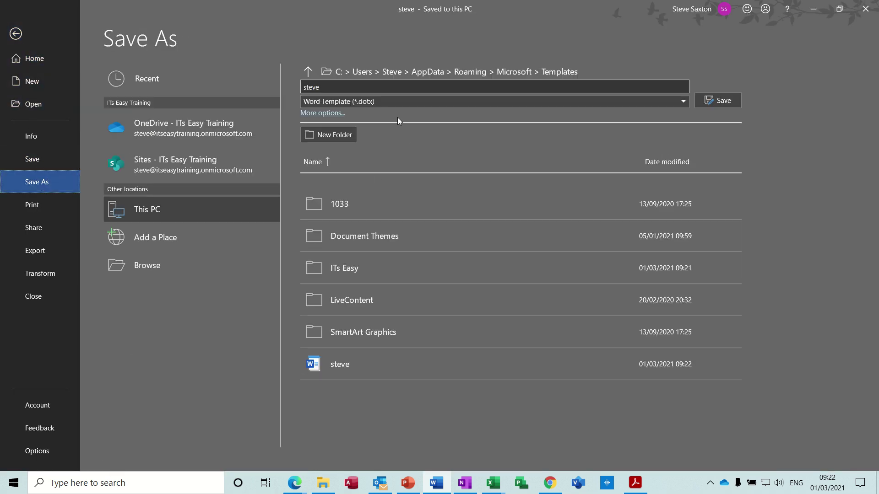
pyautogui.click(563, 73)
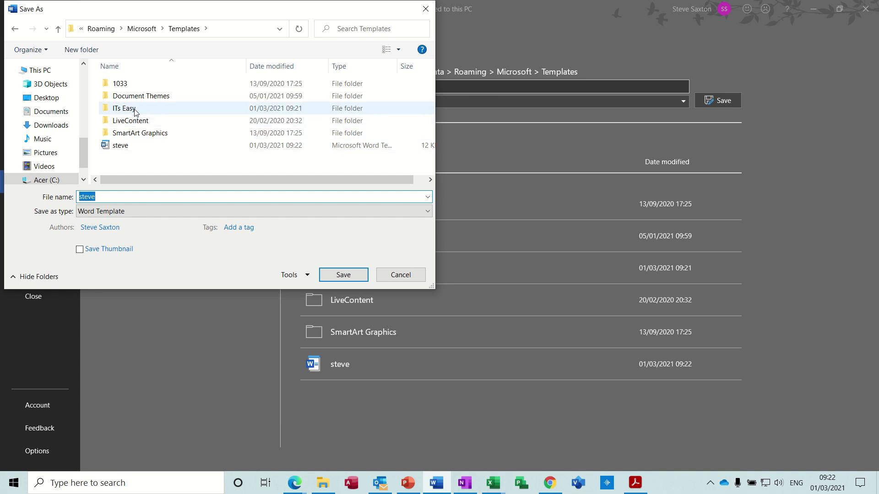
pyautogui.doubleClick(135, 110)
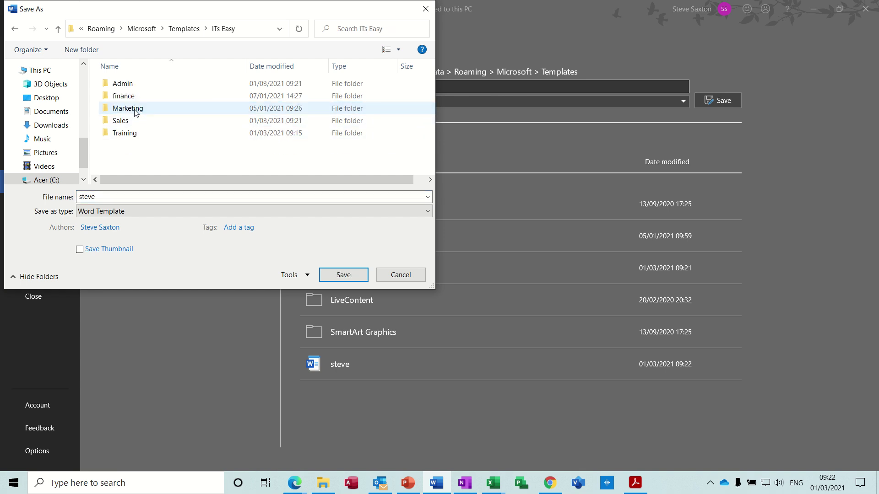
pyautogui.click(126, 86)
pyautogui.doubleClick(125, 86)
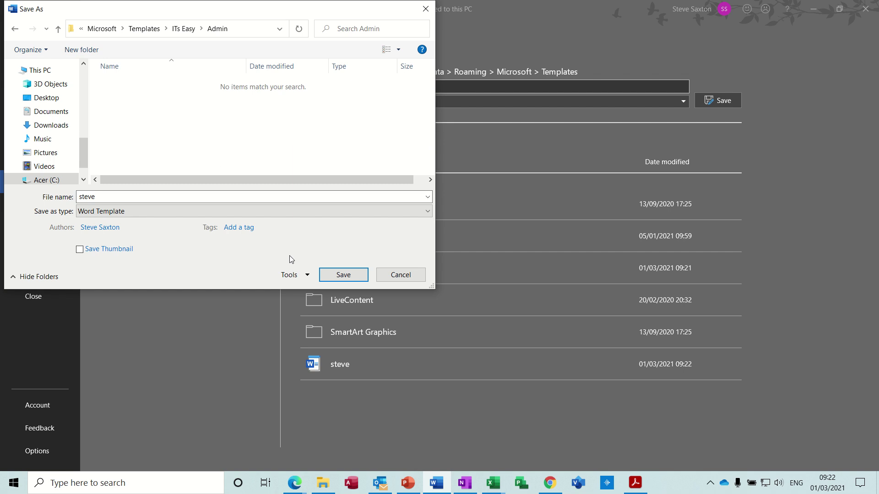
pyautogui.click(343, 274)
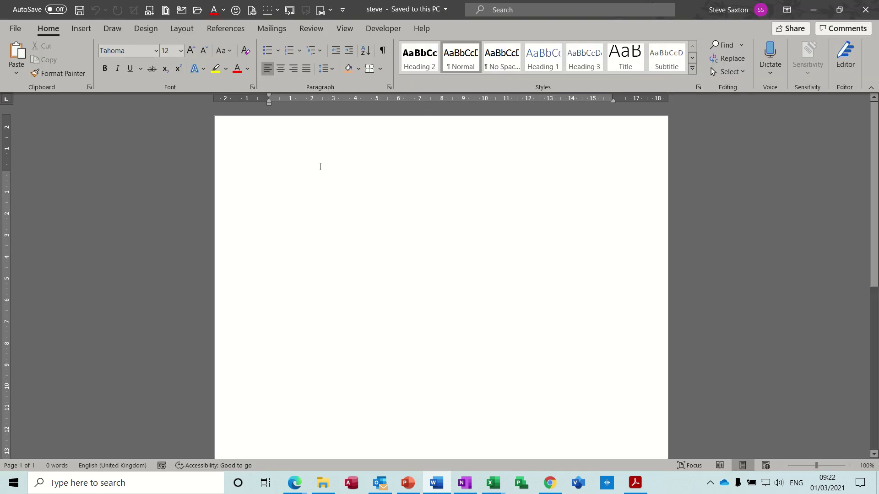
# Enter the author's first name as the template's first line, then save and close the template
pyautogui.click(402, 9)
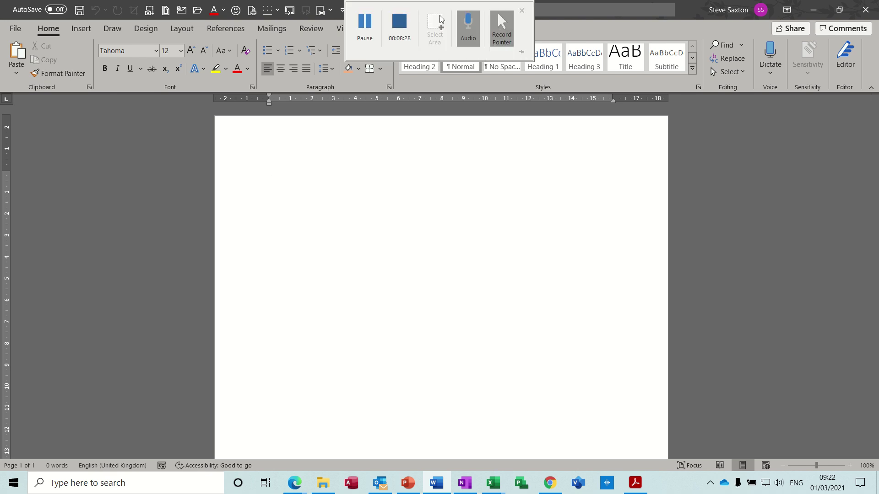
pyautogui.click(390, 232)
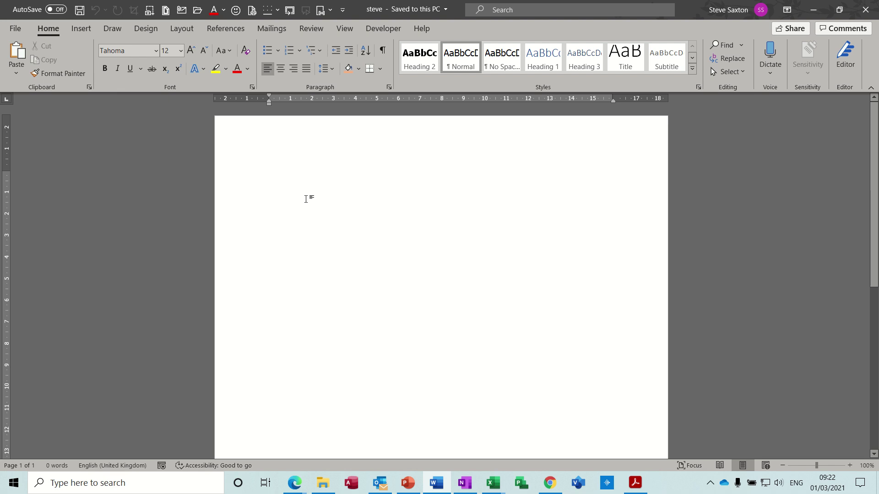
pyautogui.write('steve')
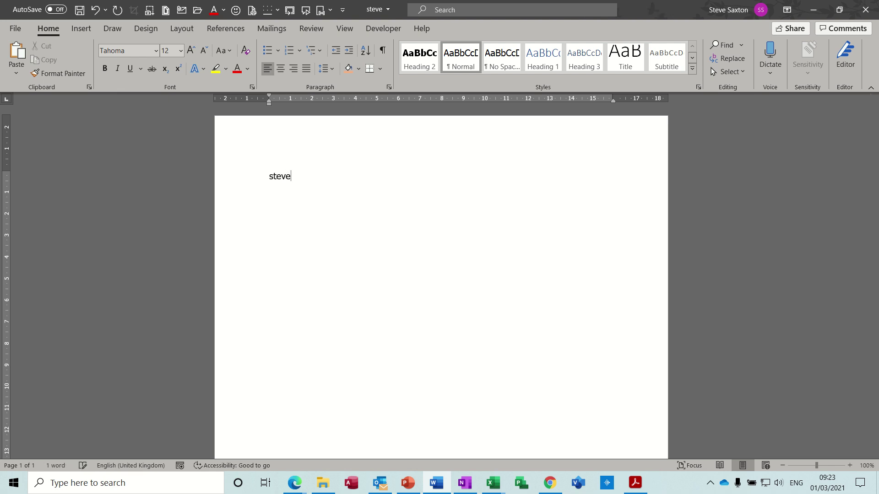
pyautogui.press('Return')
pyautogui.hotkey('ctrl', 's')
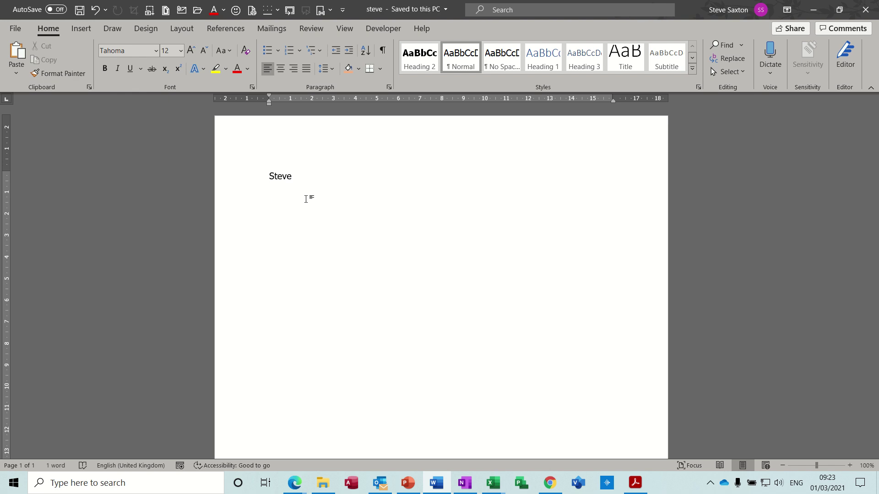
pyautogui.hotkey('ctrl', 'w')
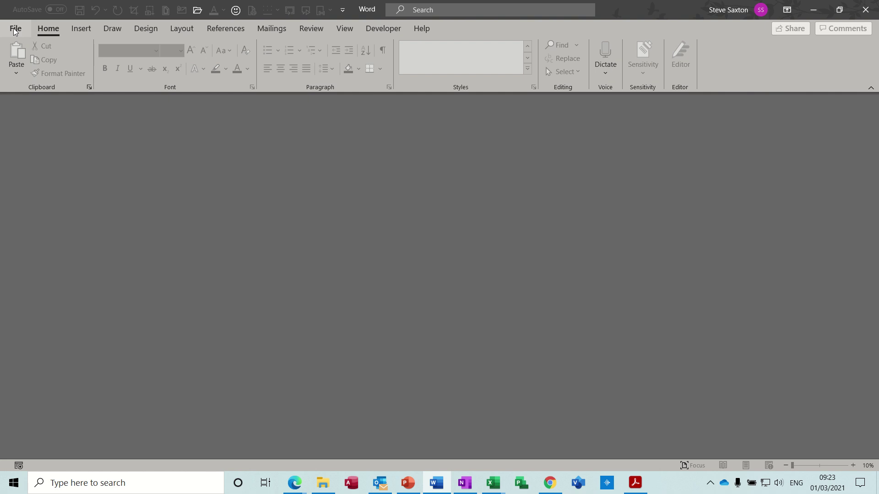
# Create a new document from the personal template stored in the ITs Easy > Admin folder
pyautogui.click(15, 30)
pyautogui.click(36, 81)
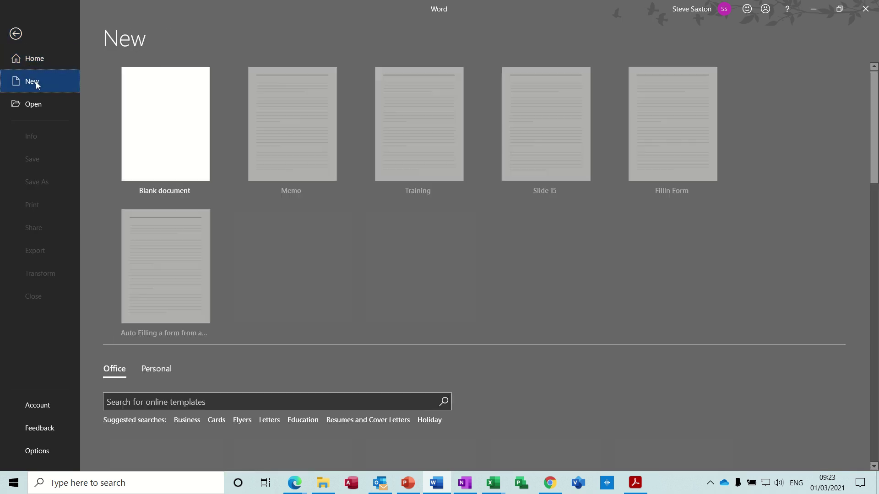
pyautogui.click(152, 372)
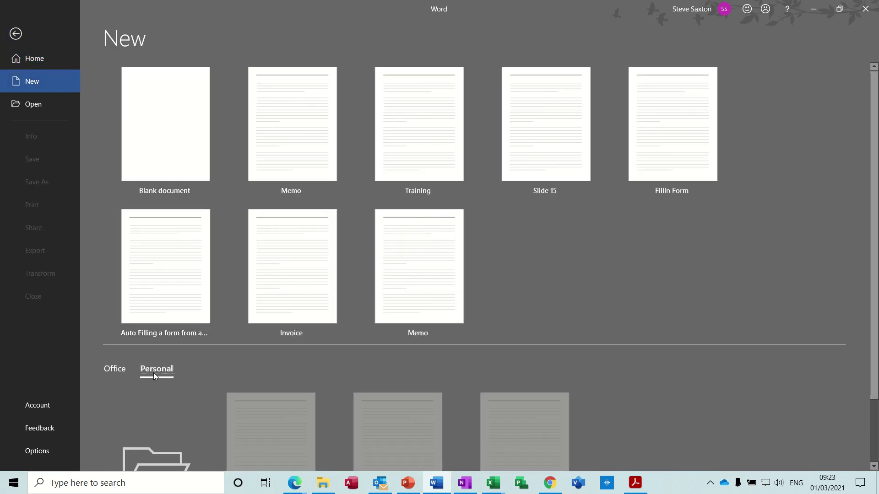
pyautogui.click(167, 447)
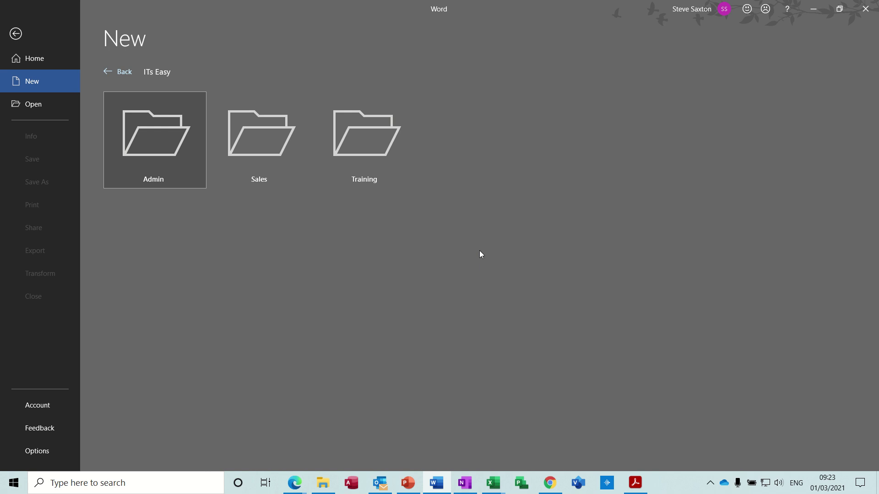
pyautogui.click(155, 138)
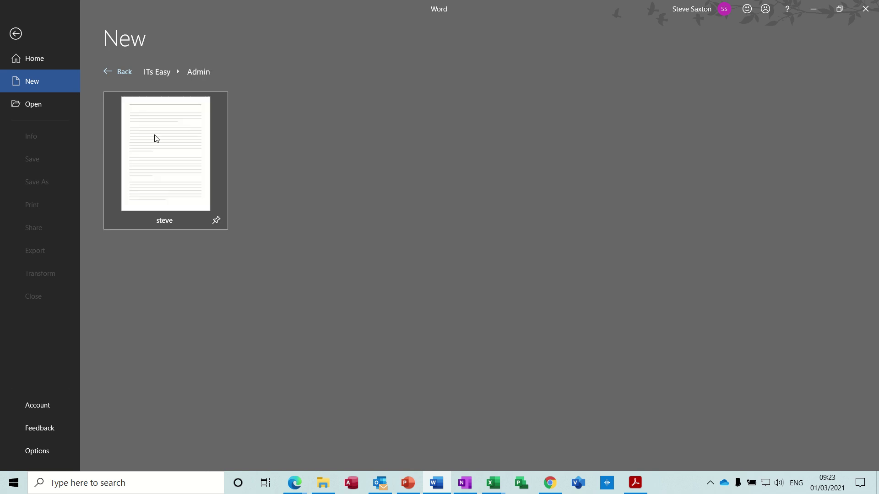
pyautogui.click(156, 138)
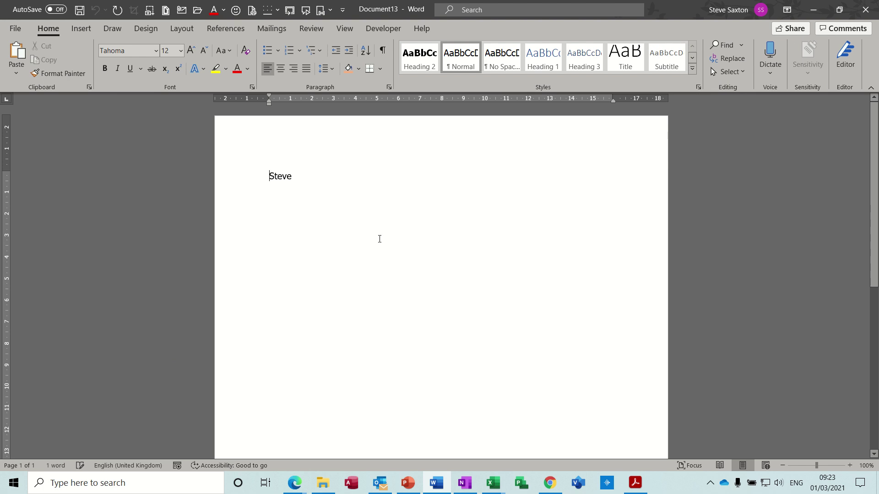
# Check the default personal templates location in Word's Save options, then close the options
pyautogui.click(17, 30)
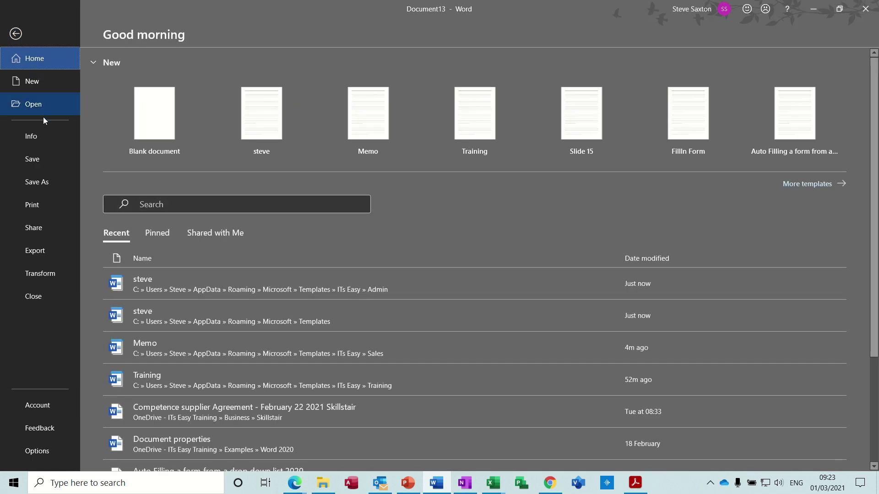
pyautogui.click(41, 450)
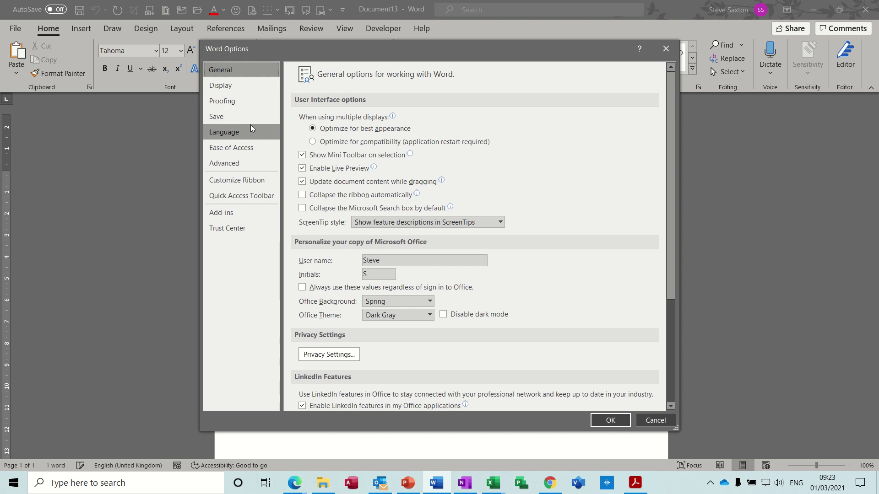
pyautogui.click(247, 118)
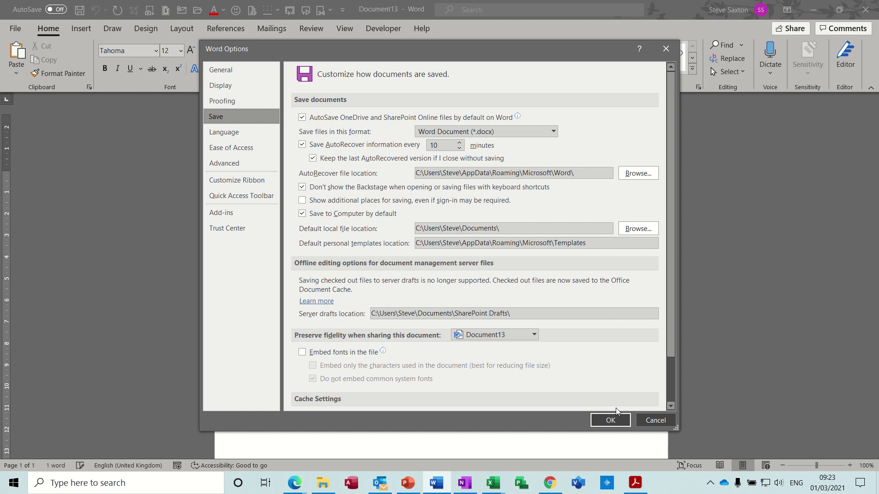
pyautogui.click(611, 421)
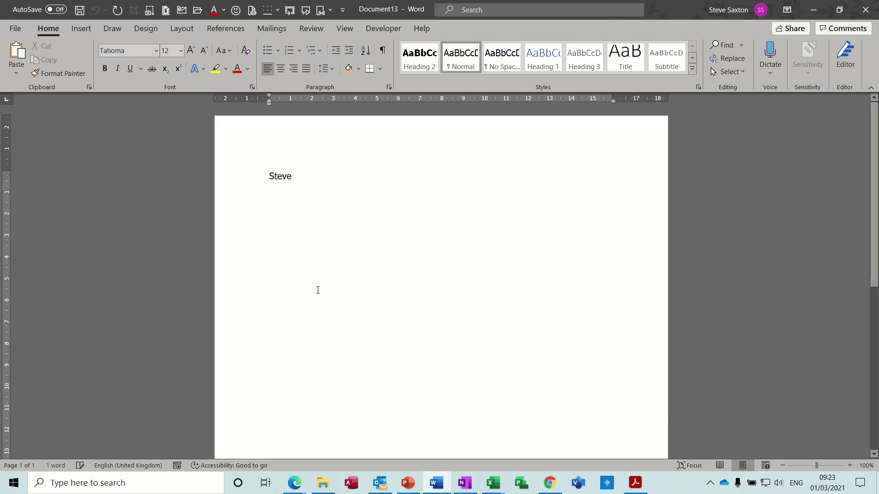